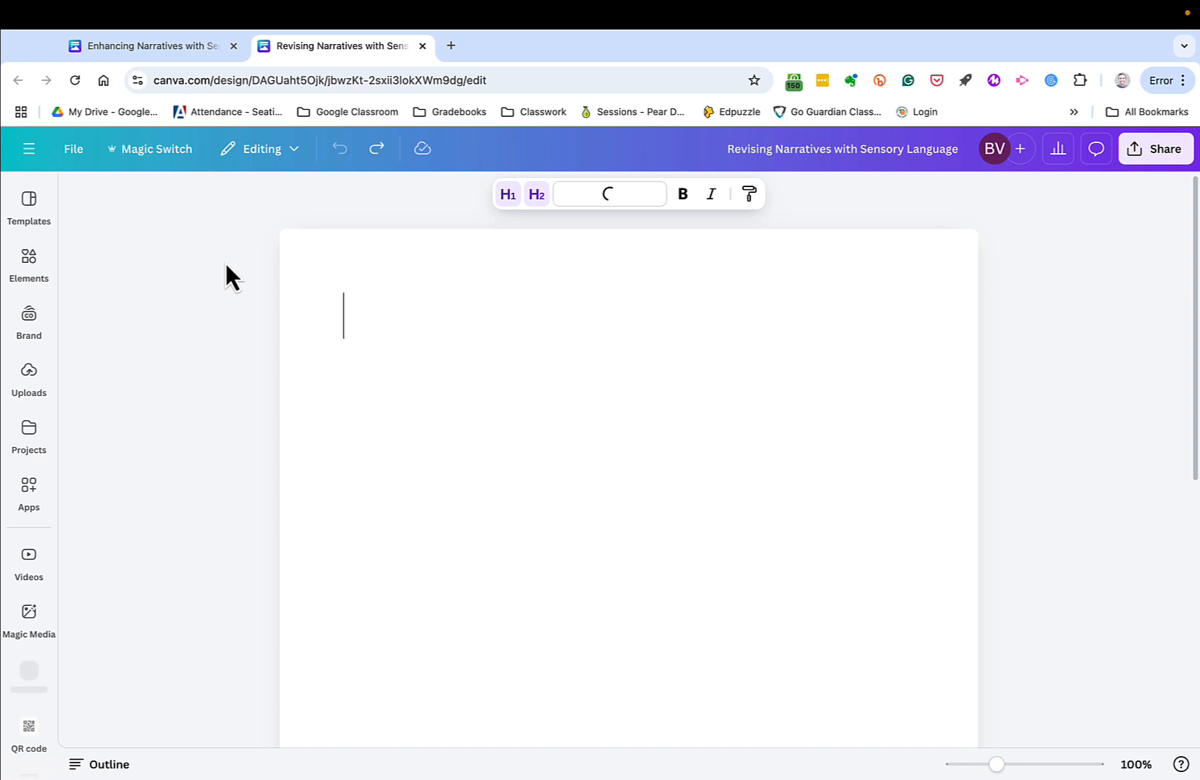
Step: Write a Magic Write prompt requesting two sets of tables, the first with examples of sentences revised using more sensory details (sight, smell, sound, taste, smell)
left_click(353, 201)
type("Pro")
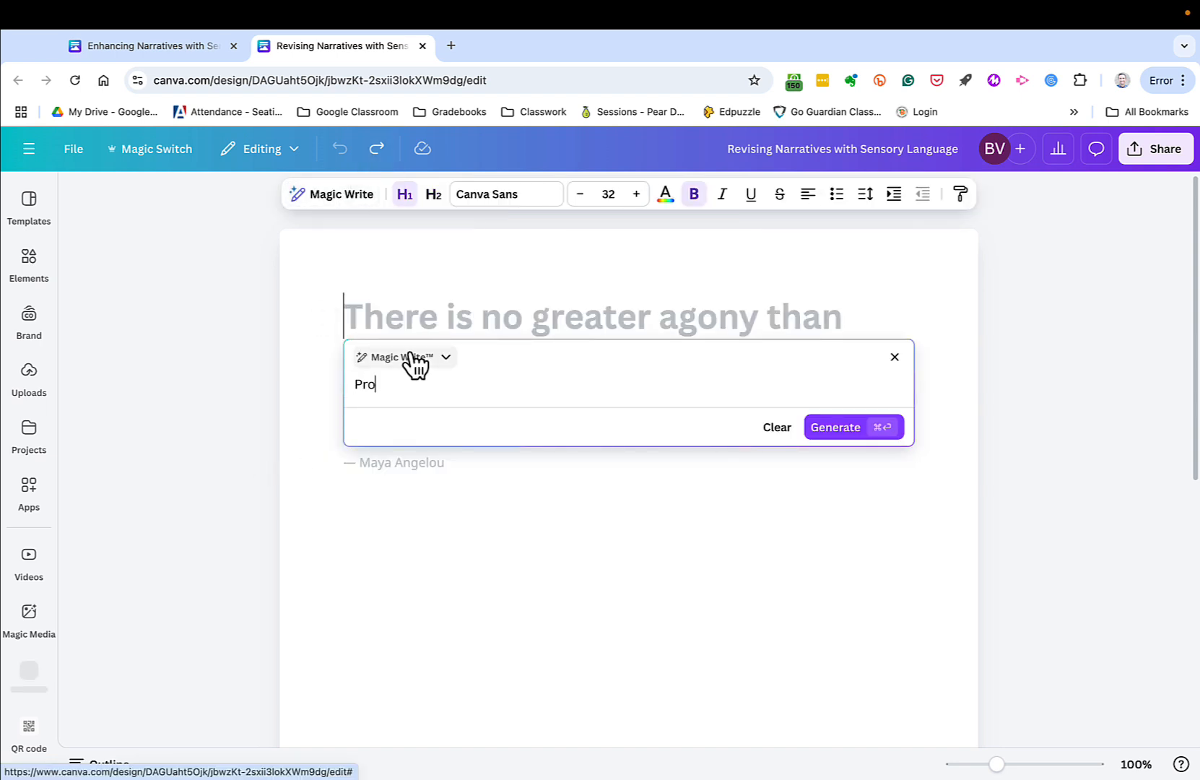
type("vide two sets of tables.  In the first table give examples where")
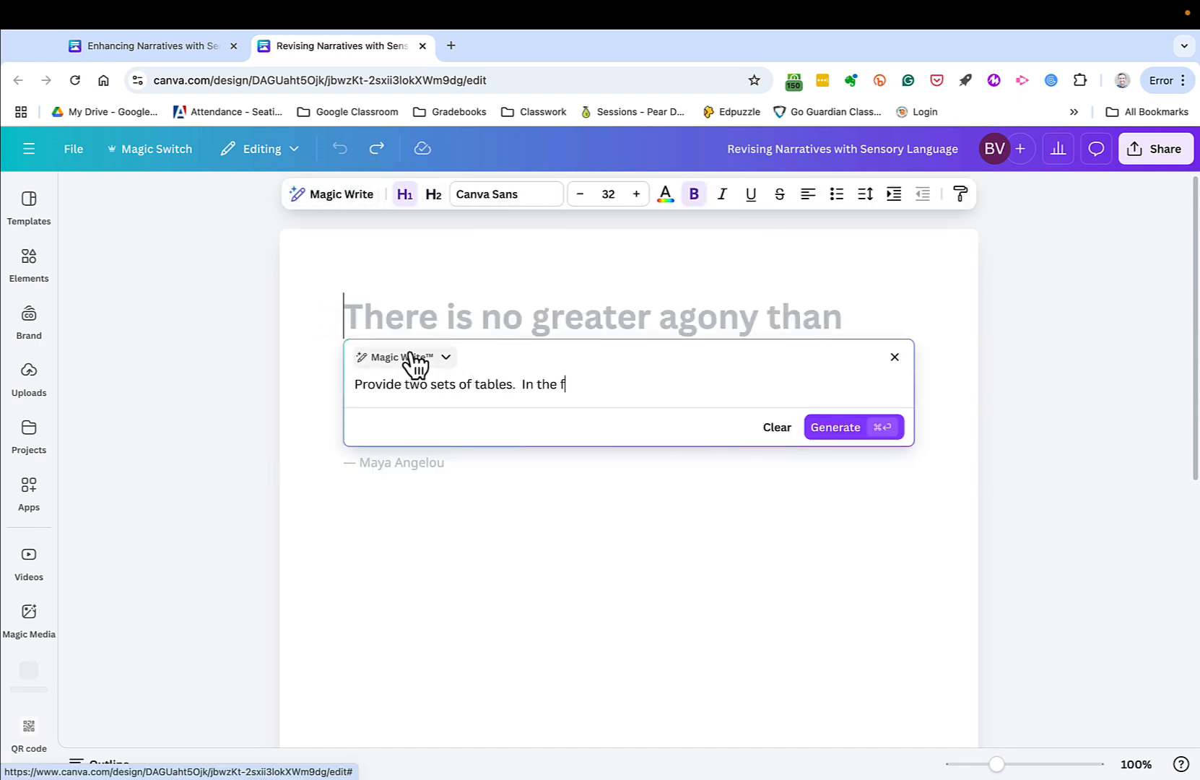
key("BackSpace")
key("BackSpace")
key("BackSpace")
key("BackSpace")
key("BackSpace")
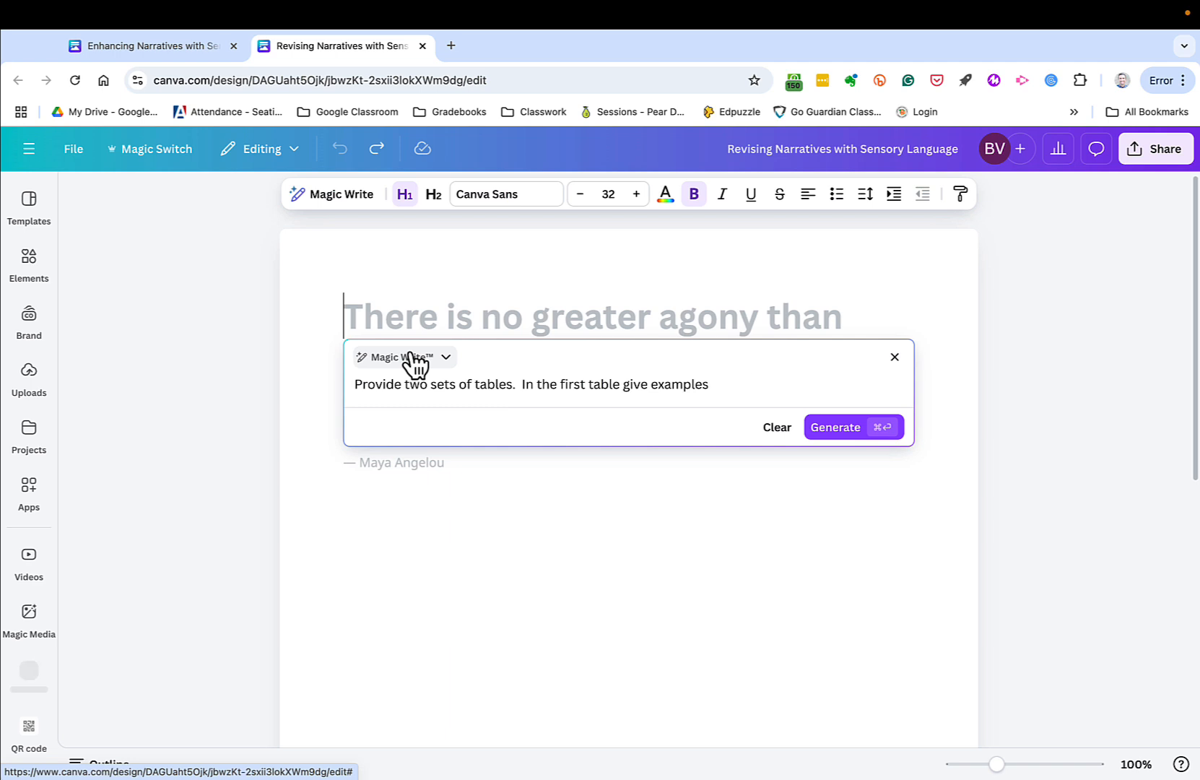
type("of sentences that are revised using ")
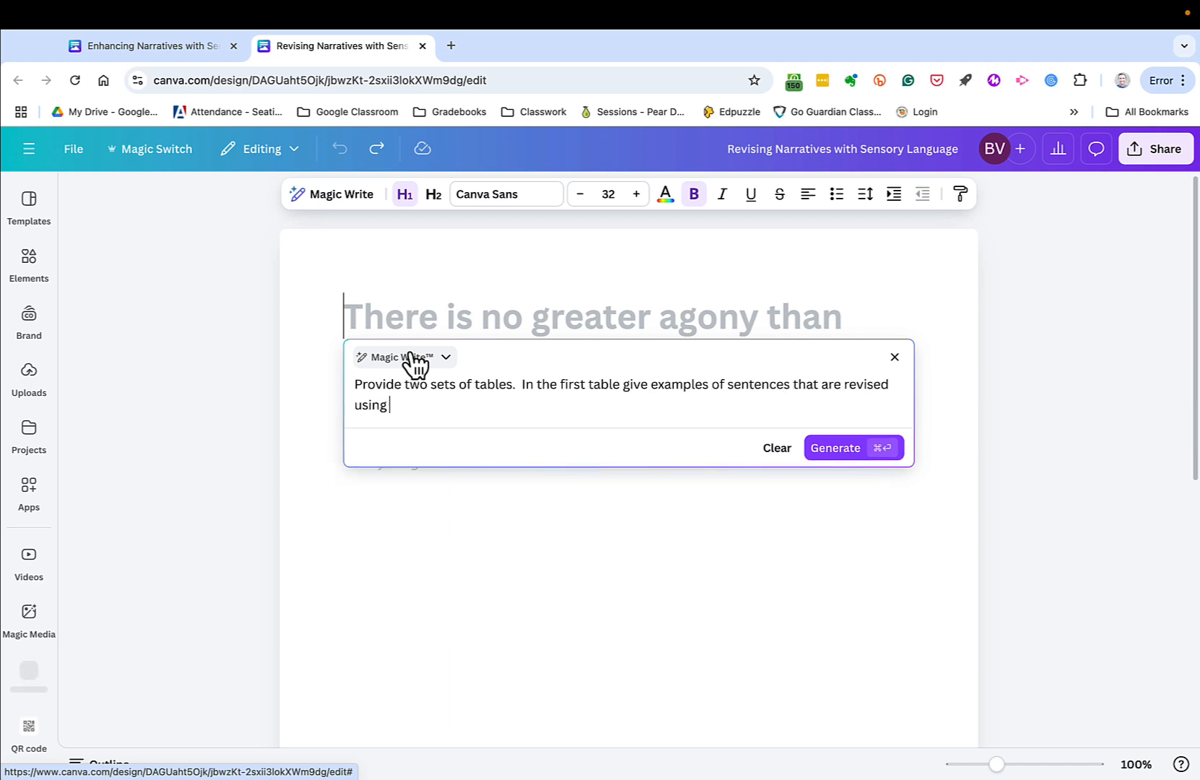
type("more sensory details (sig")
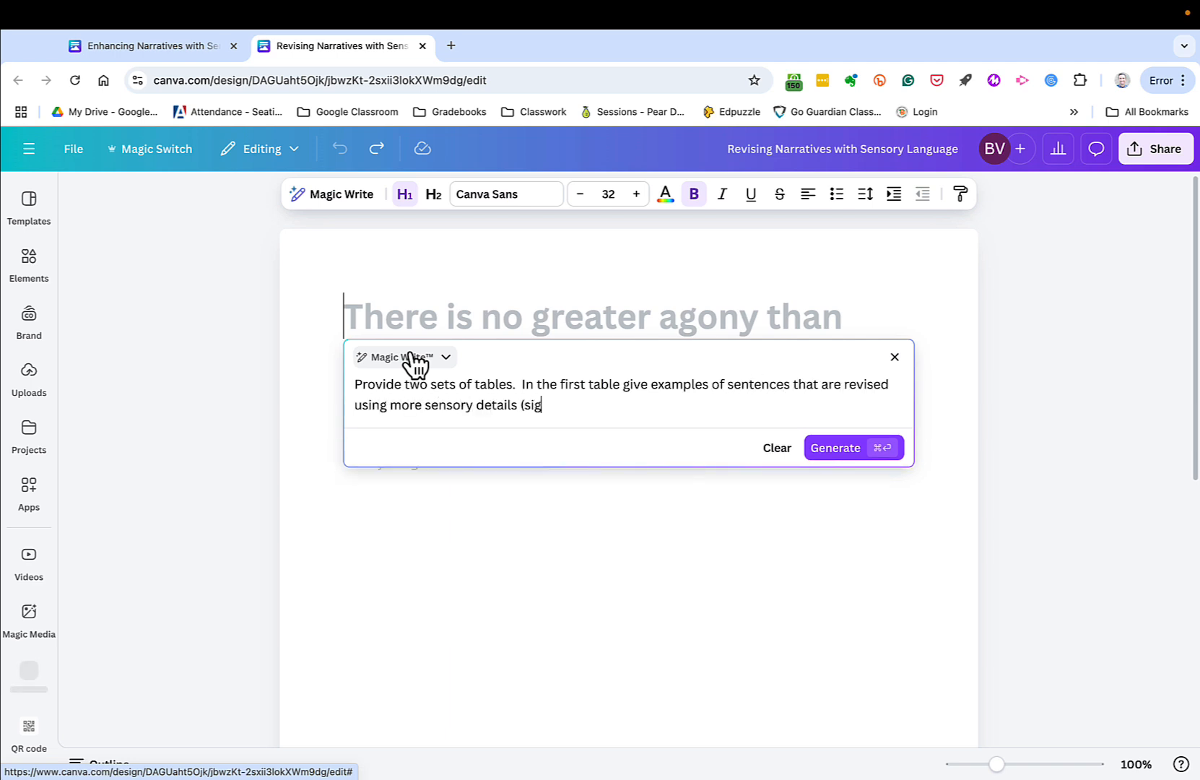
type("ht, smell, sound, taste, smell")
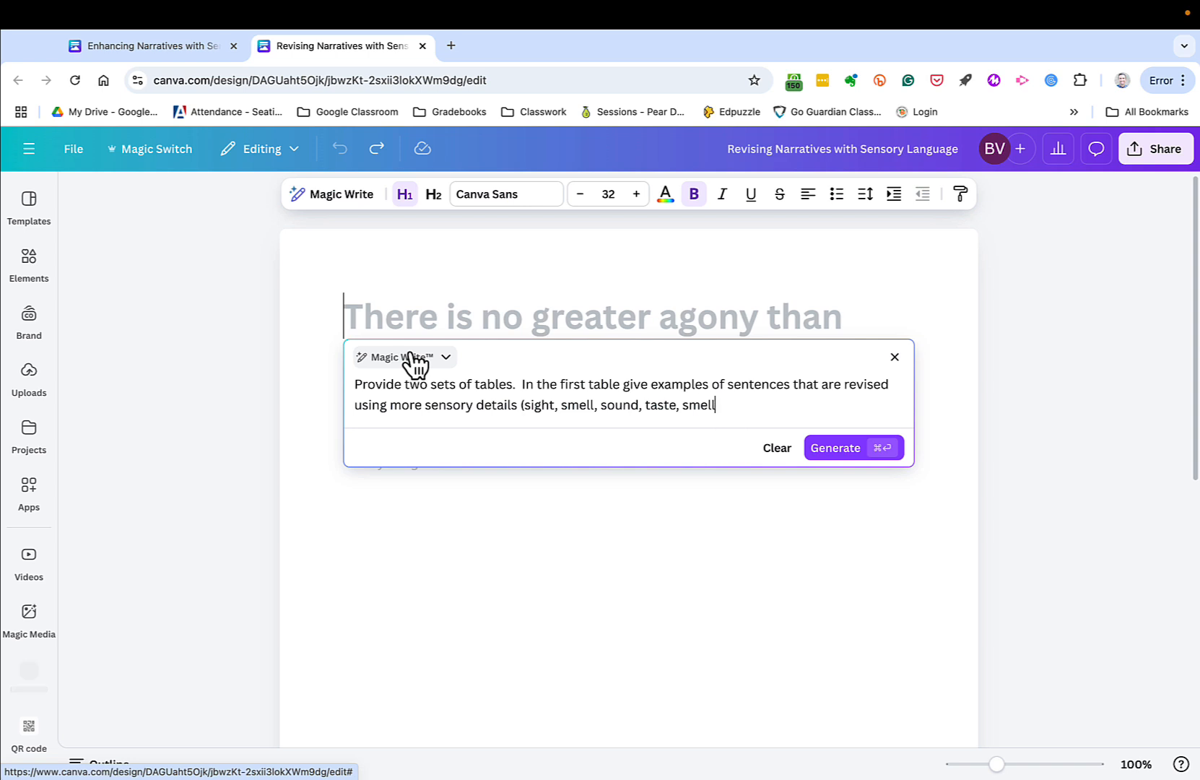
Step: Extend the prompt with a second table for students to write their original text and revise using each of the five senses, and generate it
type(").  In the second allow students")
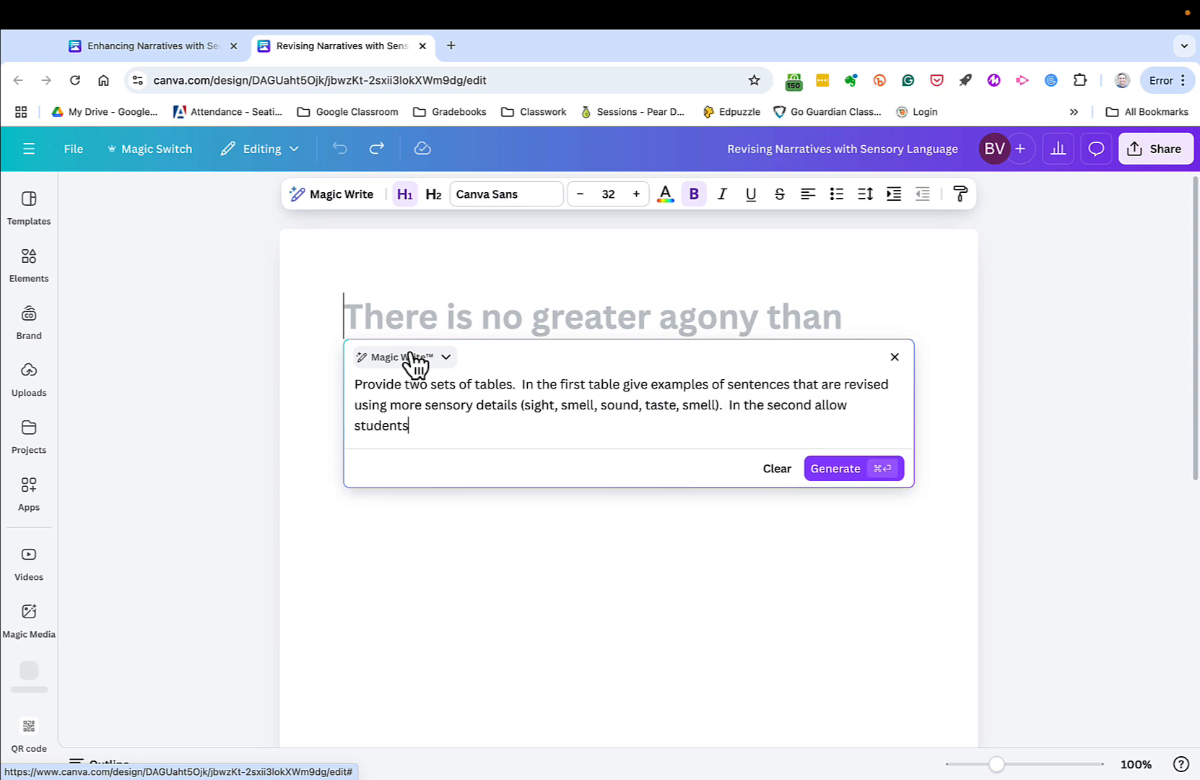
type(" to write their original text and th")
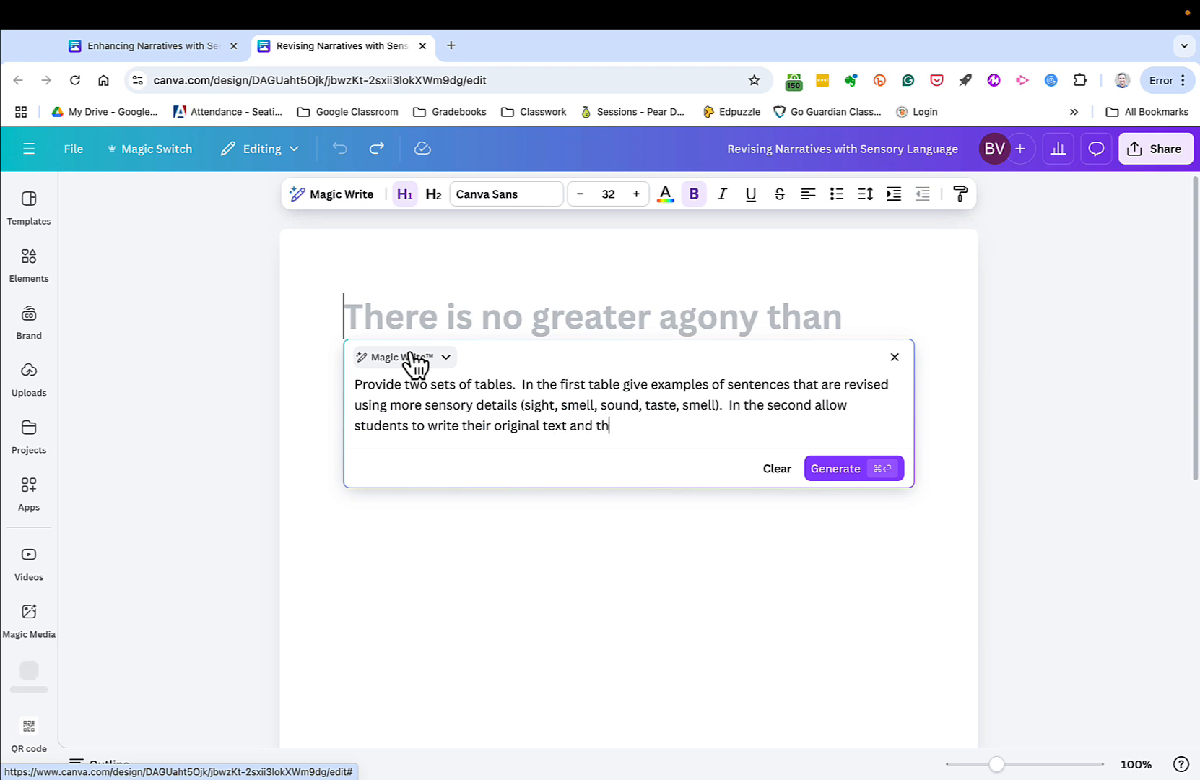
type("en revise using each of the five senses.")
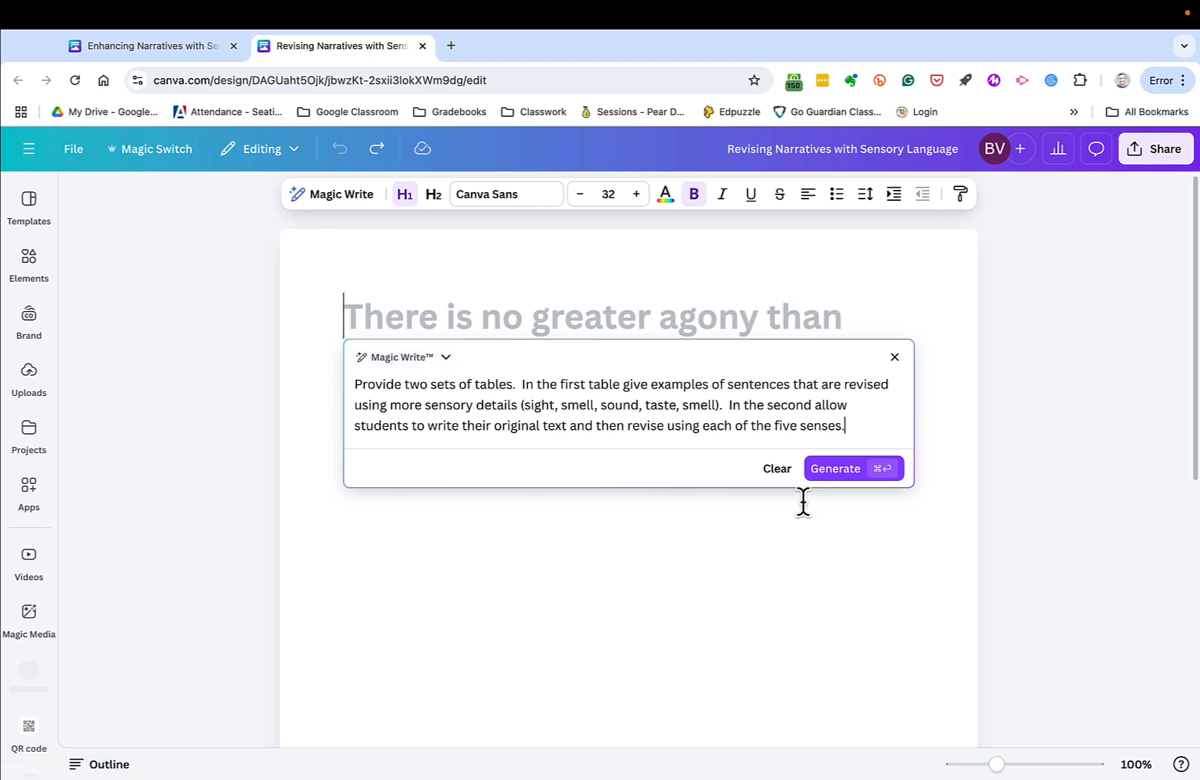
left_click(824, 467)
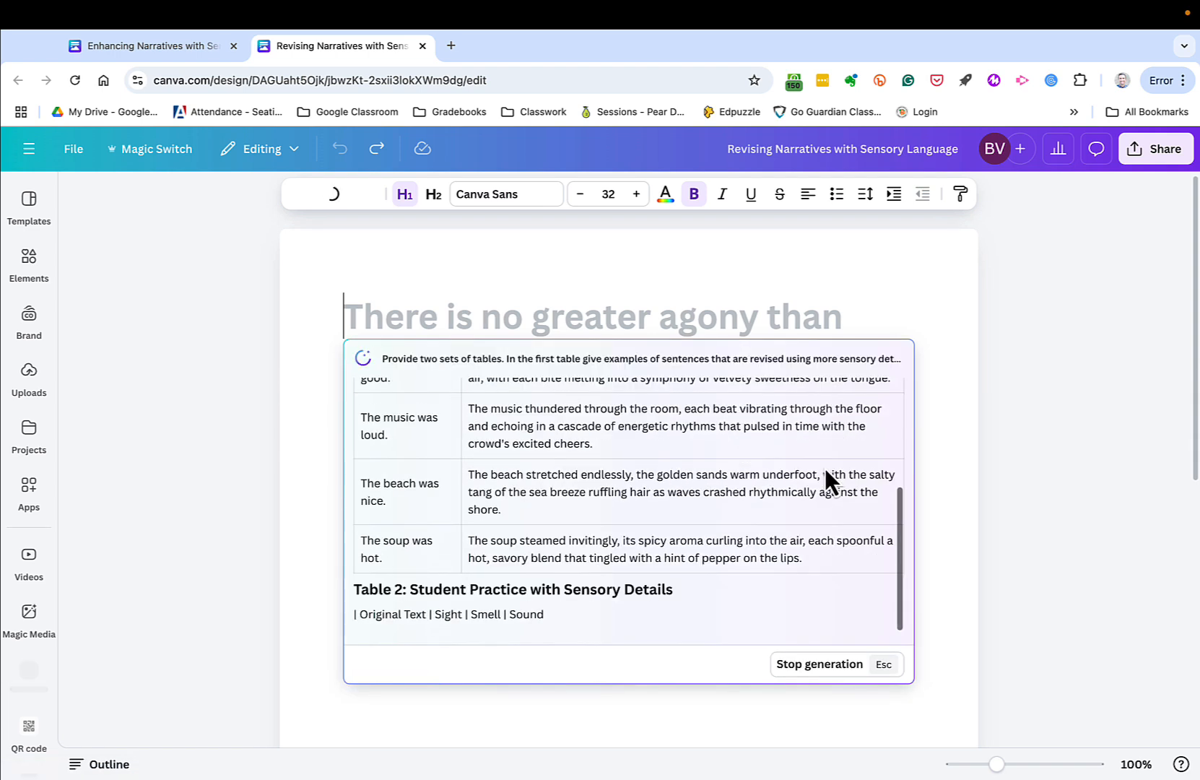
Step: Review the generated tables and regenerate them with the follow-up instruction "Revise each of the senses"
scroll(810, 472, "up", 3)
scroll(809, 472, "down", 1)
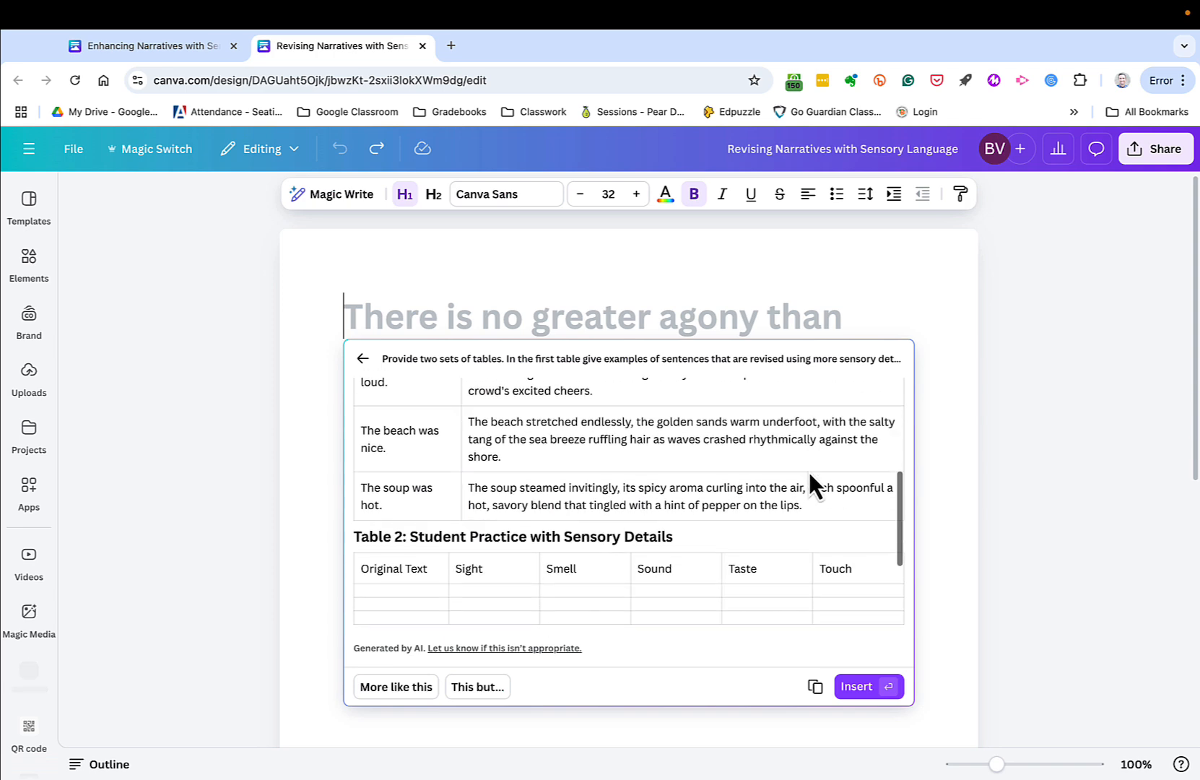
scroll(808, 470, "down", 1)
scroll(808, 470, "up", 5)
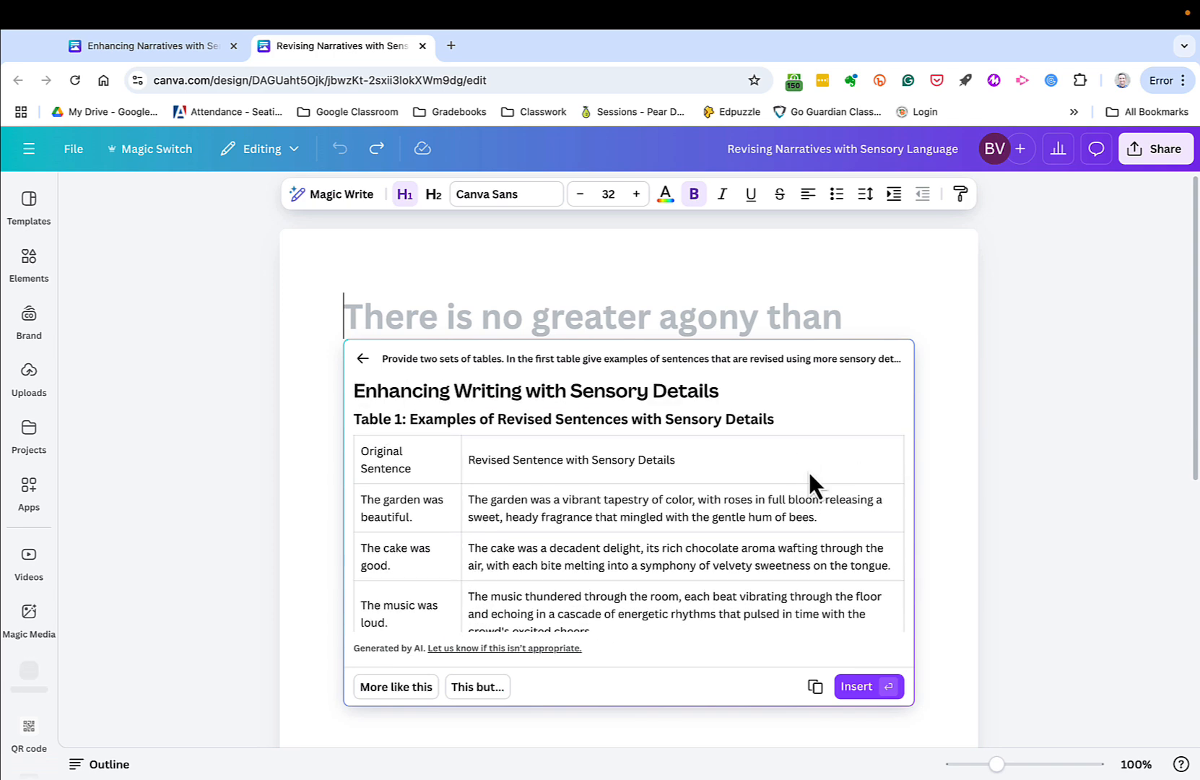
scroll(808, 470, "down", 5)
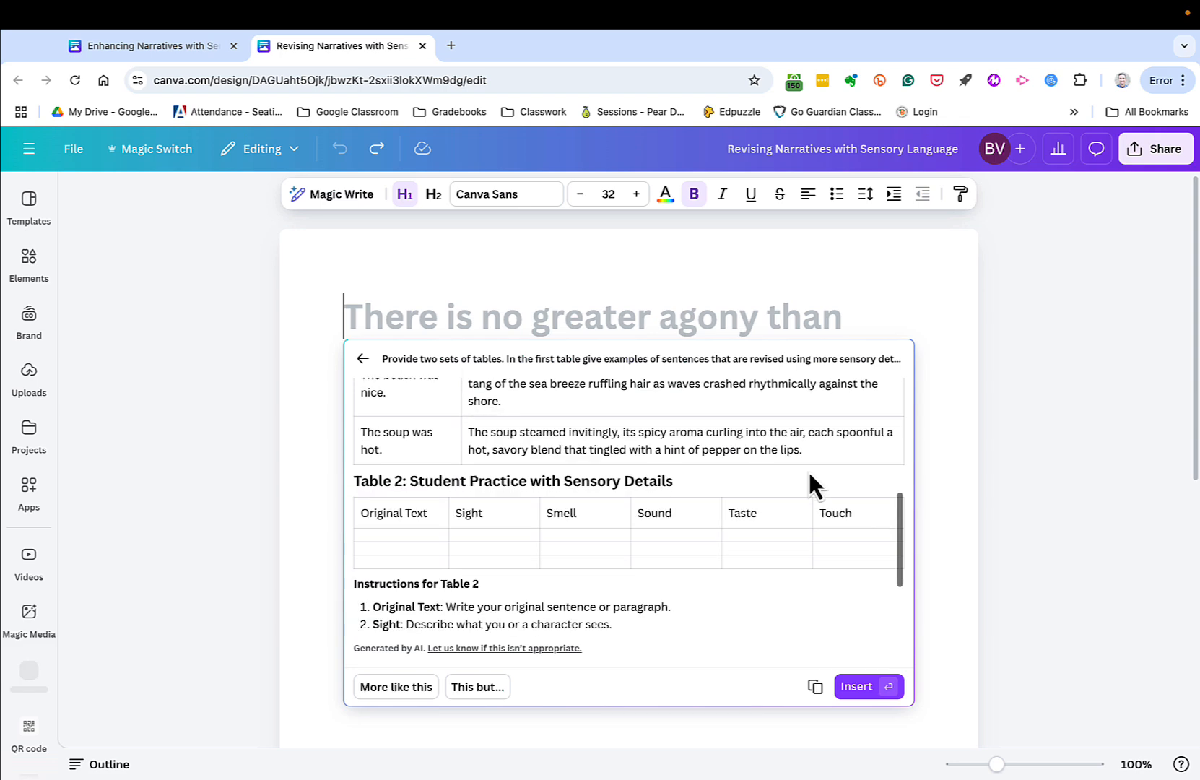
left_click(483, 685)
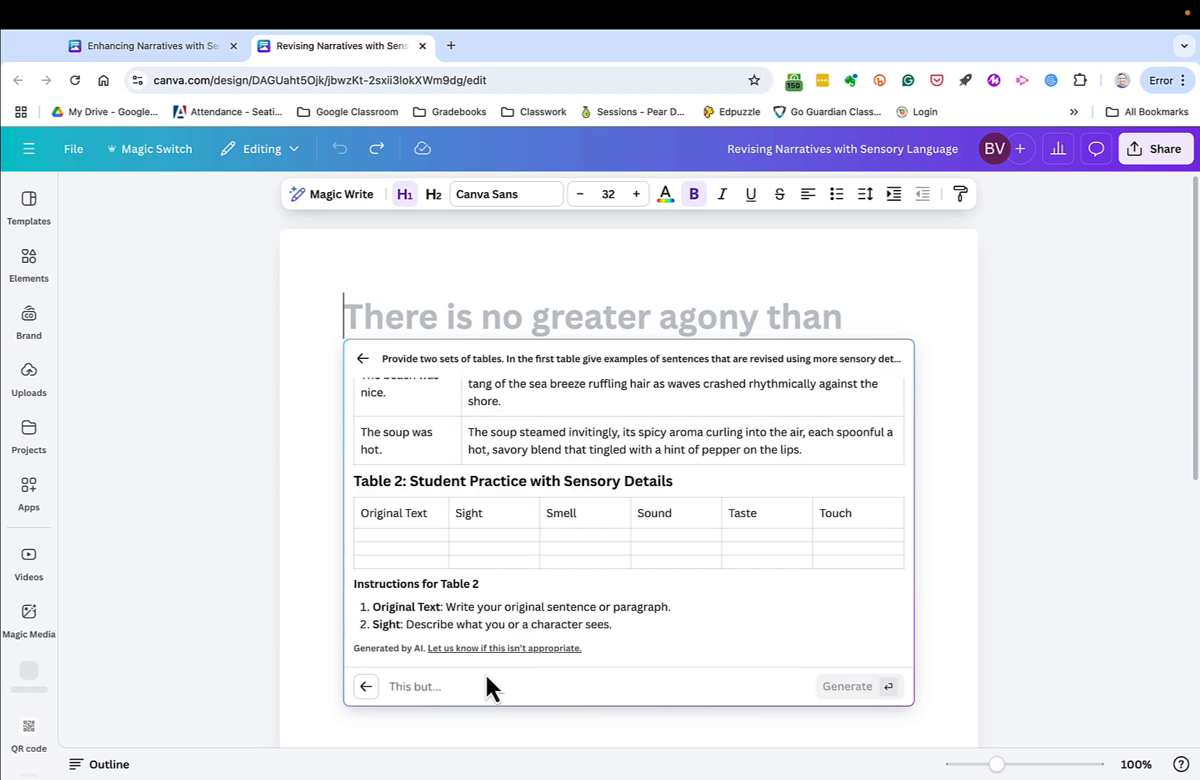
type("Revise each of the")
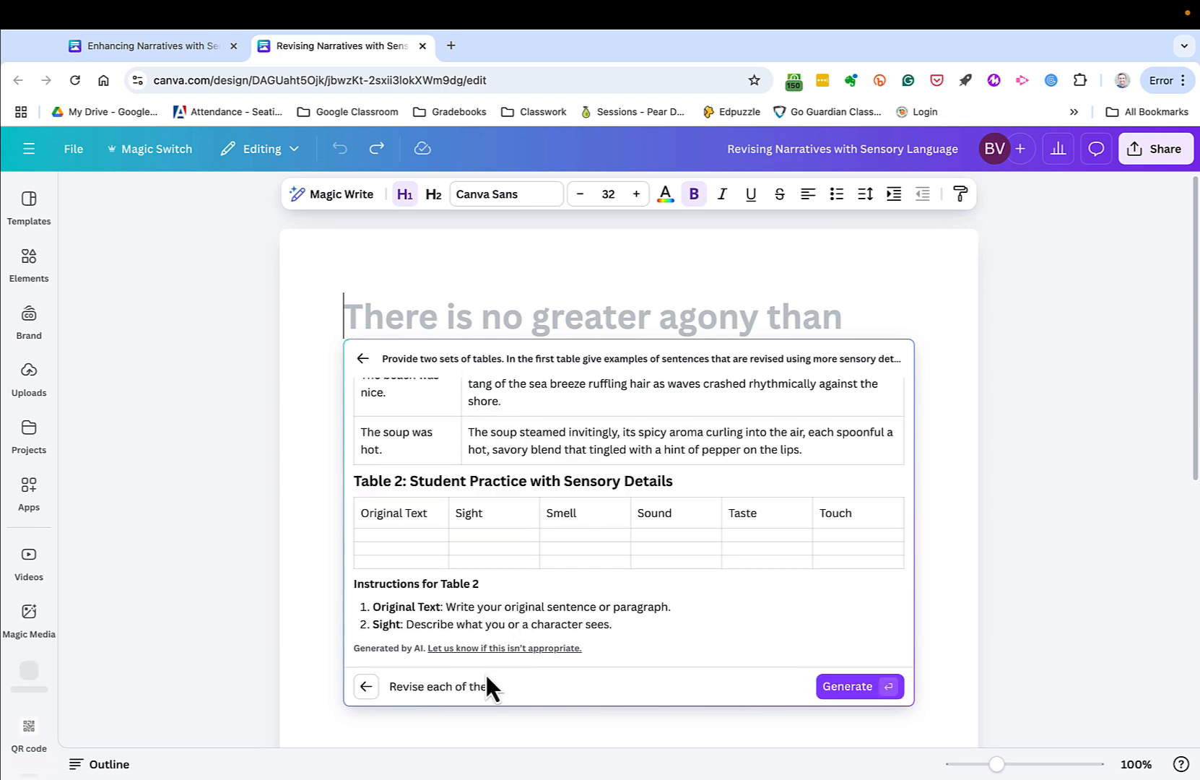
type(" senses")
left_click(838, 687)
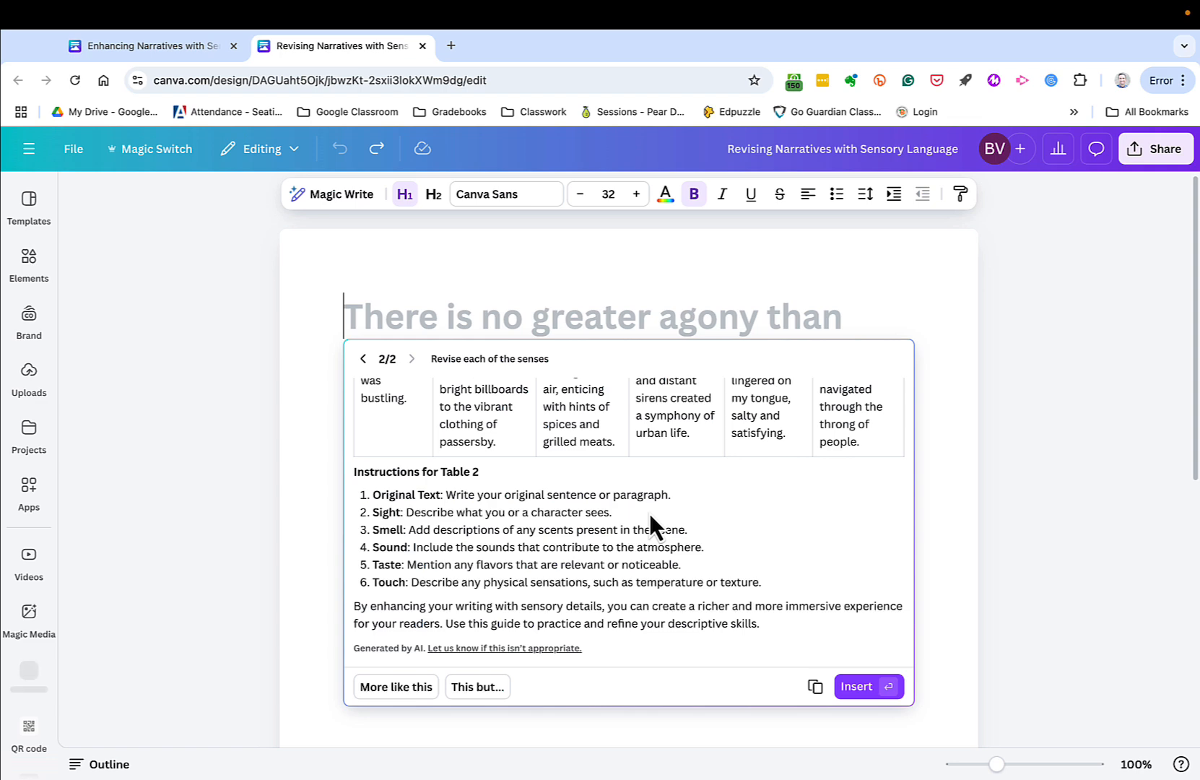
Step: Try regenerating the result with the follow-up instruction "Add another two rows to the bottom table"
scroll(650, 514, "up", 4)
scroll(650, 514, "up", 3)
scroll(650, 514, "down", 7)
left_click(479, 687)
type("Add another")
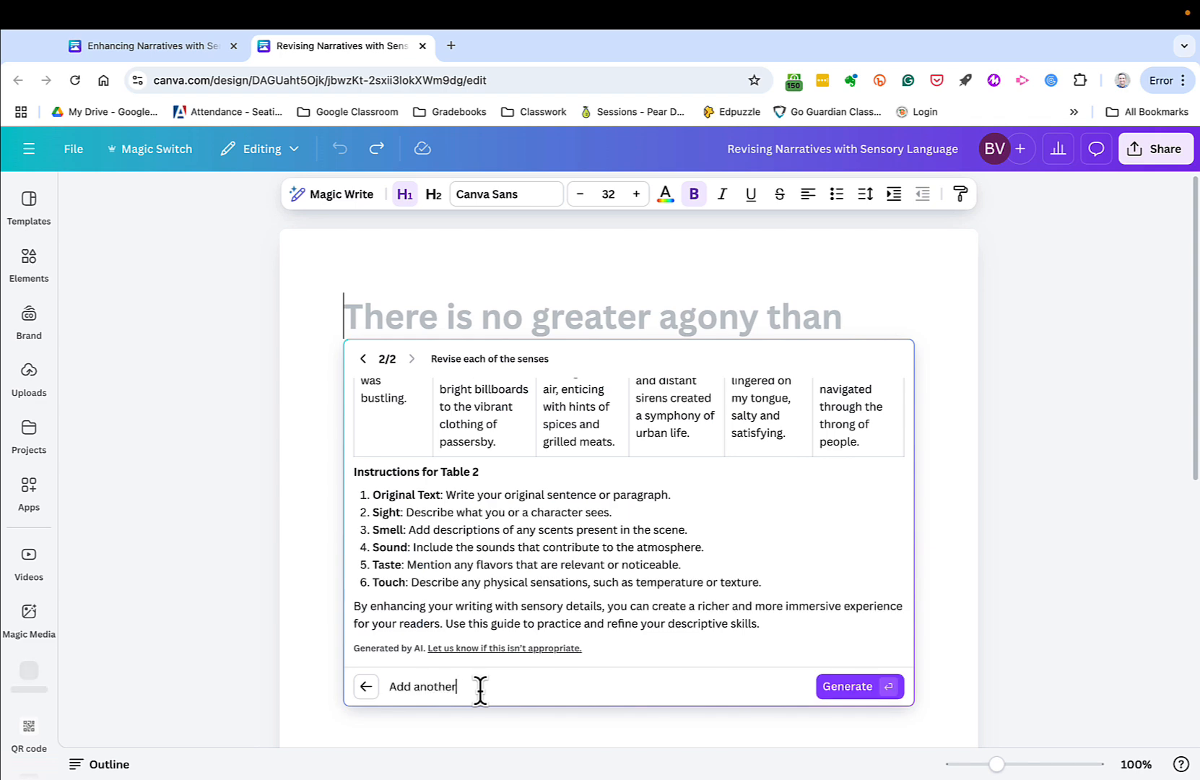
type(" two rows to the bottom table")
left_click(828, 686)
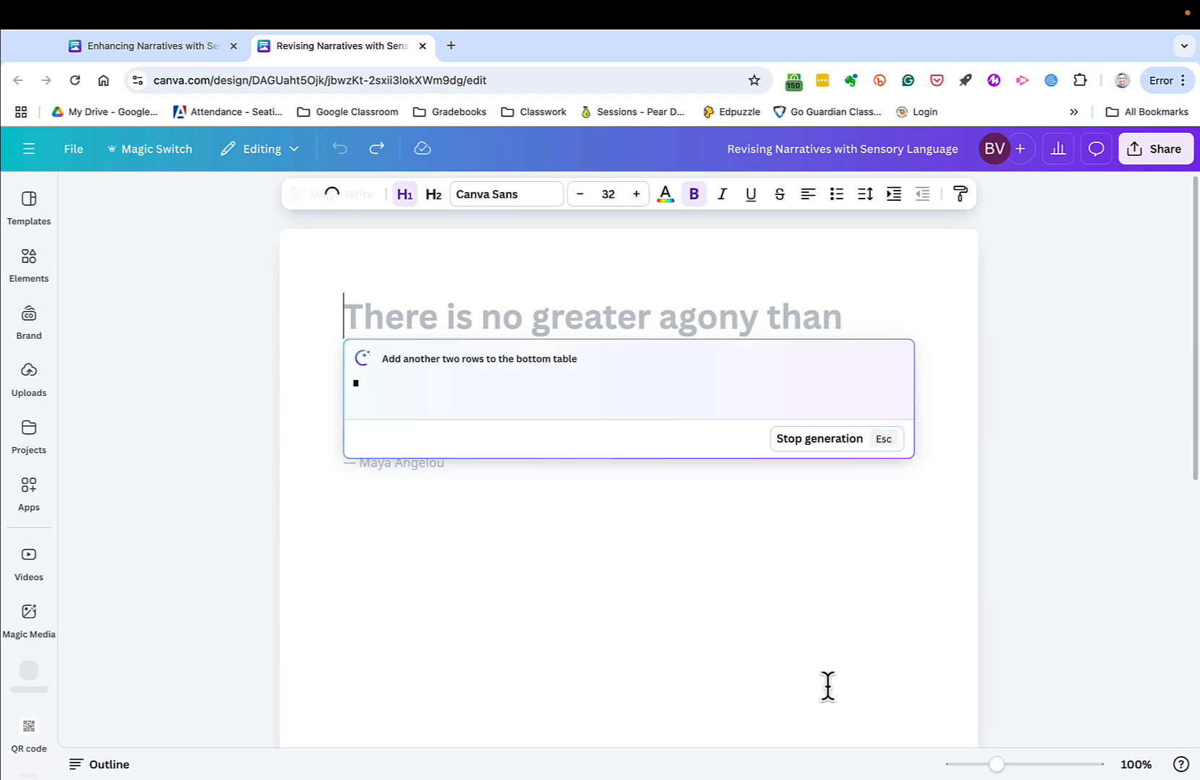
scroll(766, 598, "up", 3)
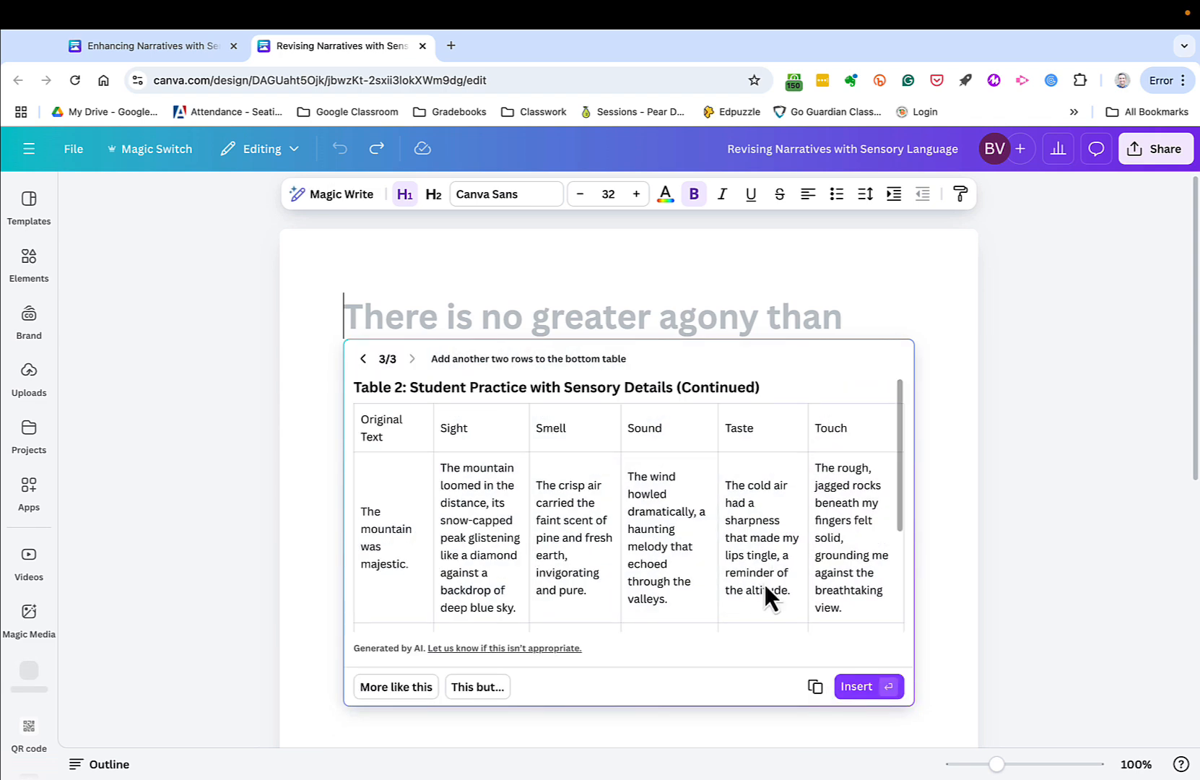
Step: Go back to the "Revise each of the senses" version and insert it into the document
left_click(363, 358)
scroll(478, 547, "down", 8)
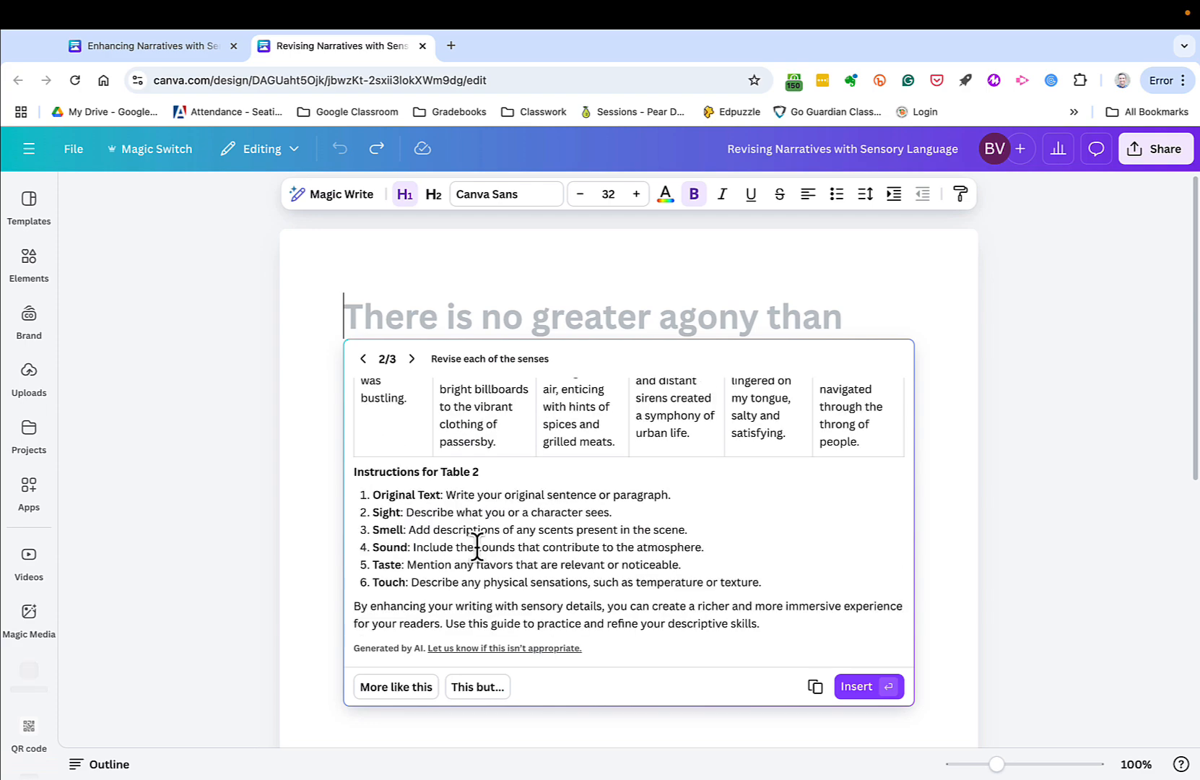
left_click(866, 688)
scroll(811, 628, "down", 3)
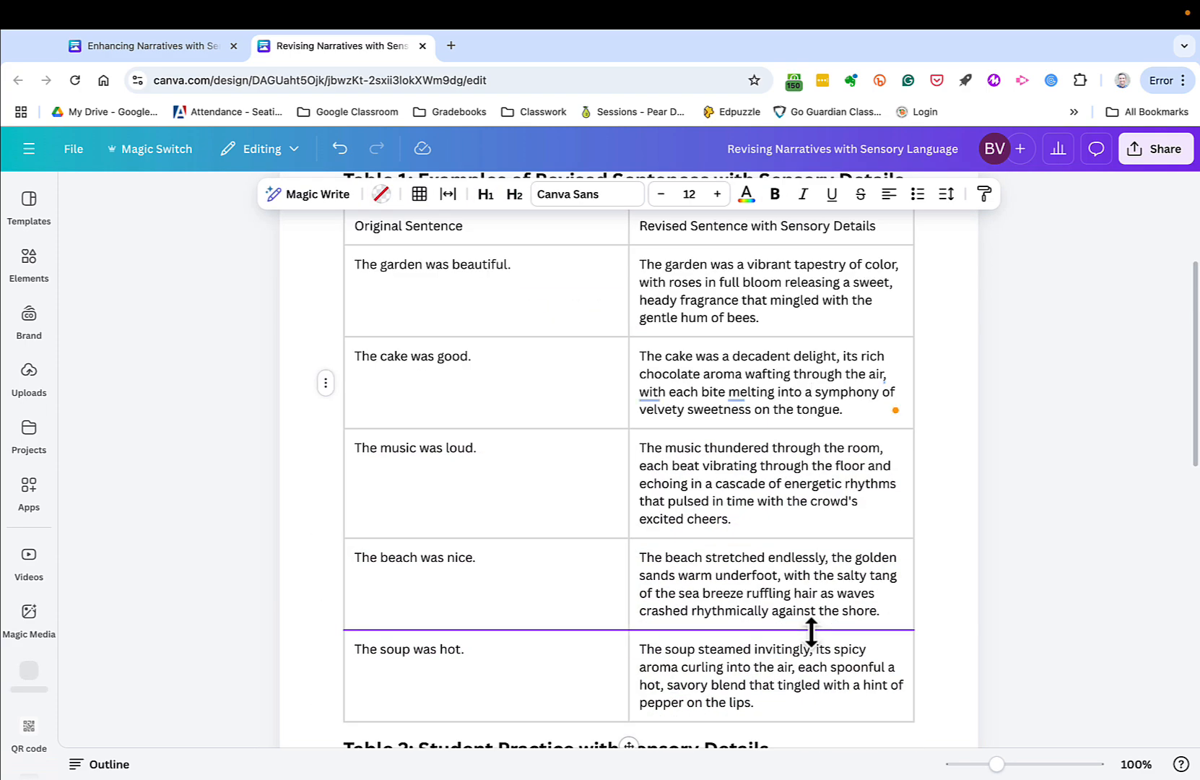
Step: Clear the text from all six cells of the forest example row in Table 2
scroll(811, 631, "down", 6)
scroll(404, 469, "up", 1)
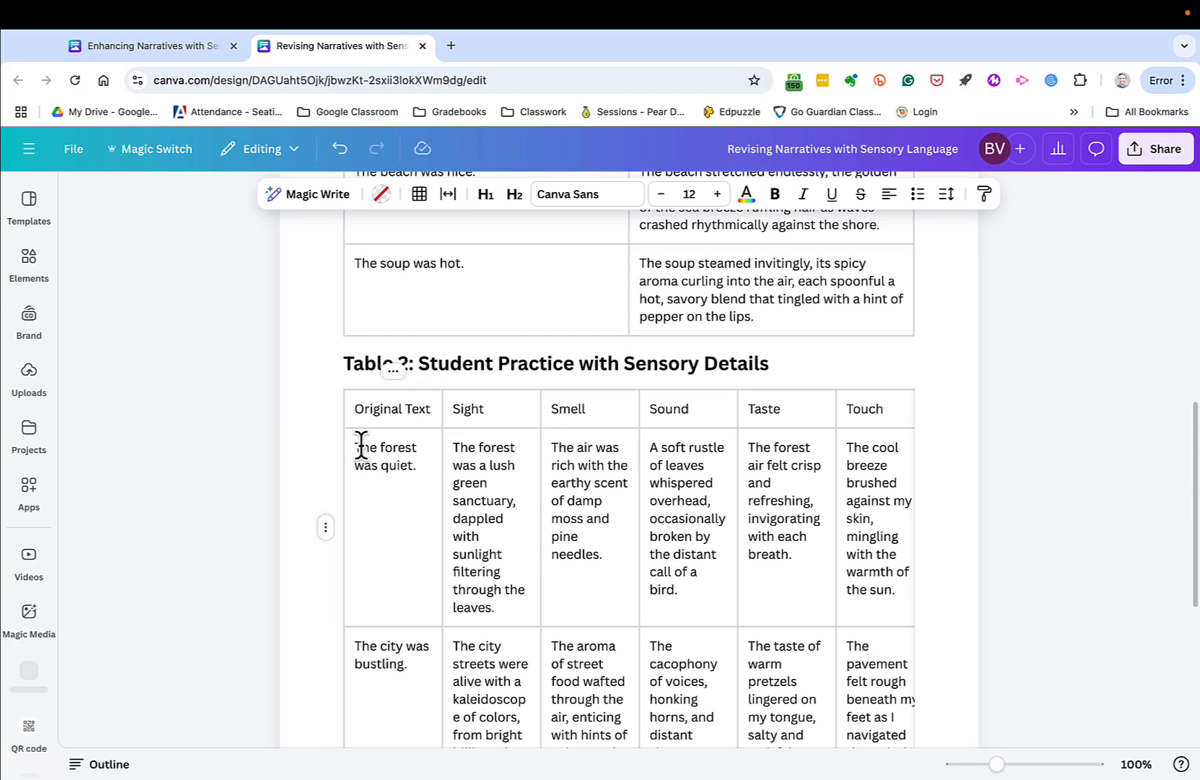
left_click_drag(354, 447, 894, 594)
left_click(330, 449)
double_click(368, 461)
left_click(368, 456)
left_click_drag(353, 444, 429, 469)
key("BackSpace")
triple_click(482, 501)
key("BackSpace")
triple_click(584, 501)
key("BackSpace")
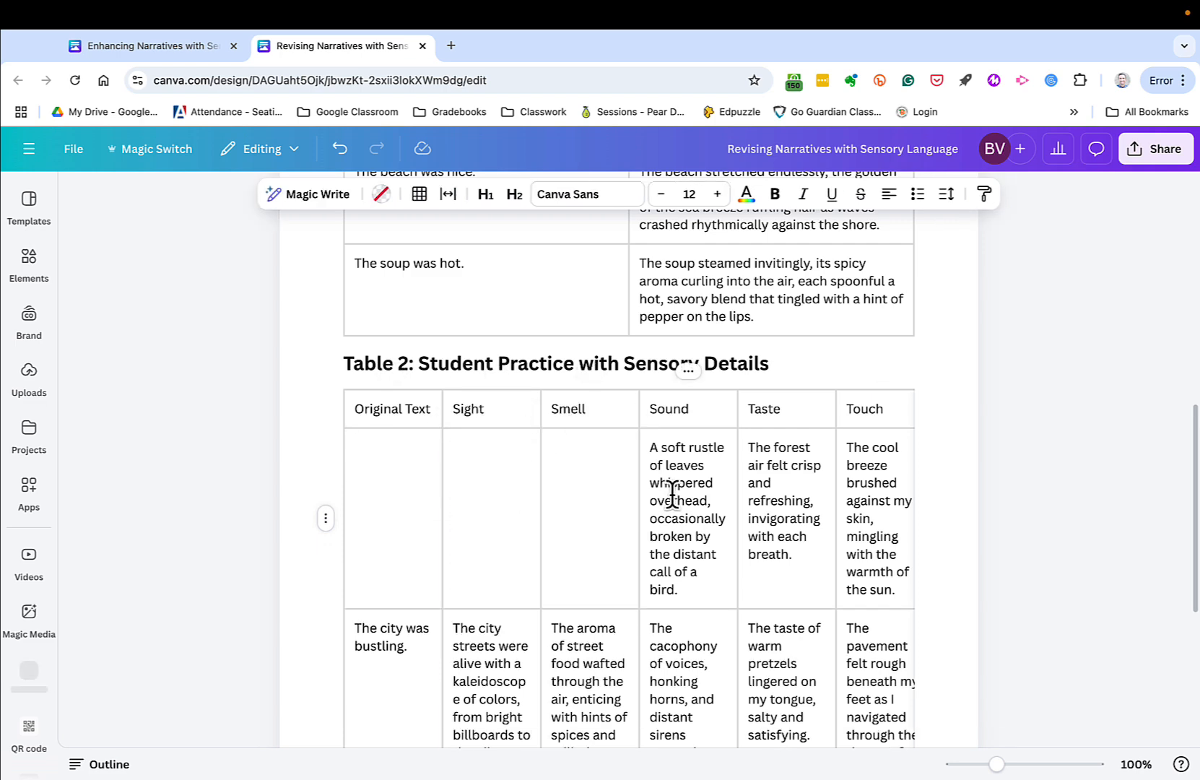
triple_click(672, 495)
key("BackSpace")
triple_click(784, 513)
key("BackSpace")
triple_click(867, 513)
key("BackSpace")
Step: Empty every cell of the city example row in Table 2
triple_click(386, 502)
key("BackSpace")
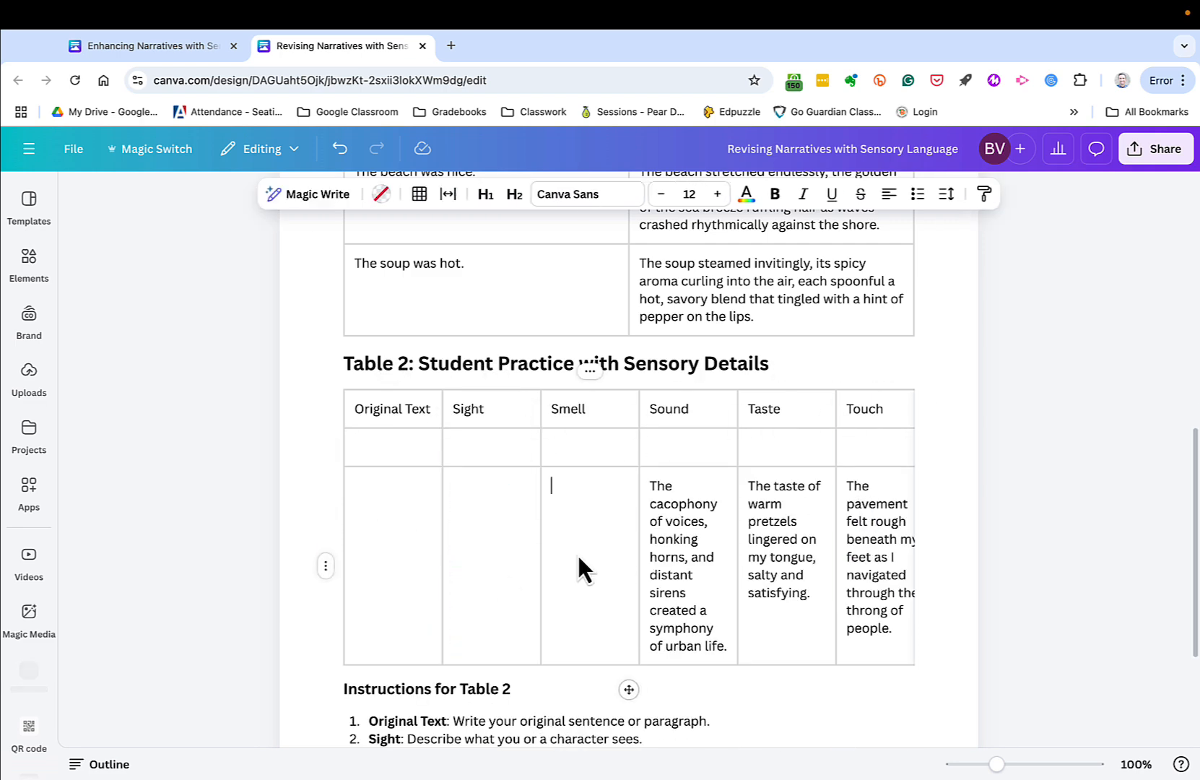
triple_click(676, 550)
key("BackSpace")
triple_click(771, 536)
key("BackSpace")
triple_click(878, 543)
key("BackSpace")
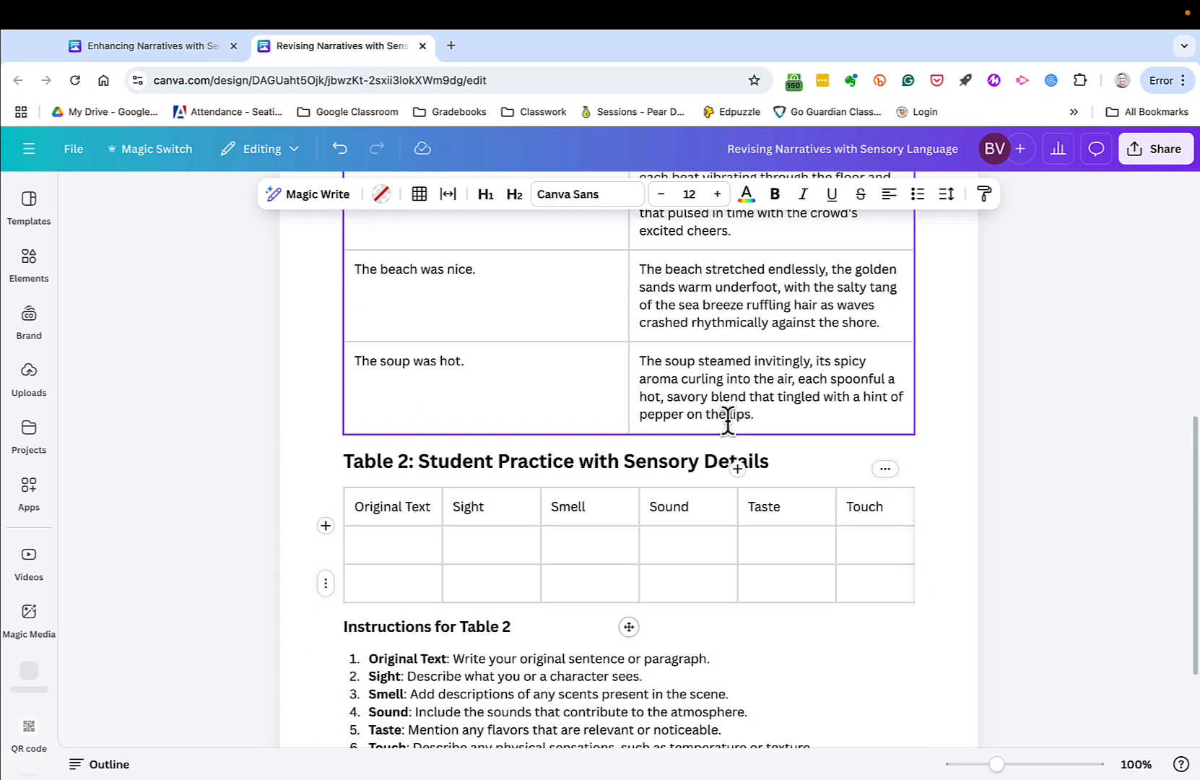
Step: Add one more blank row to the student practice table
scroll(728, 420, "down", 2)
right_click(386, 484)
left_click(360, 485)
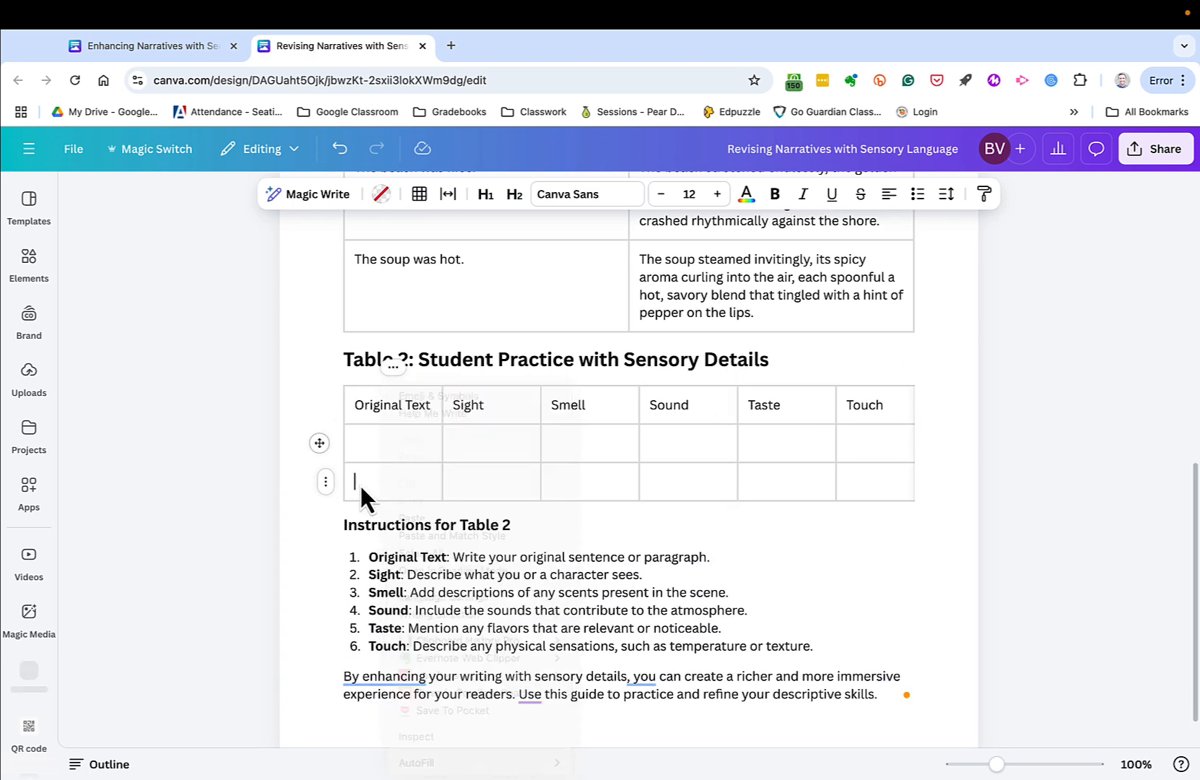
left_click(325, 482)
left_click(375, 629)
scroll(380, 596, "down", 1)
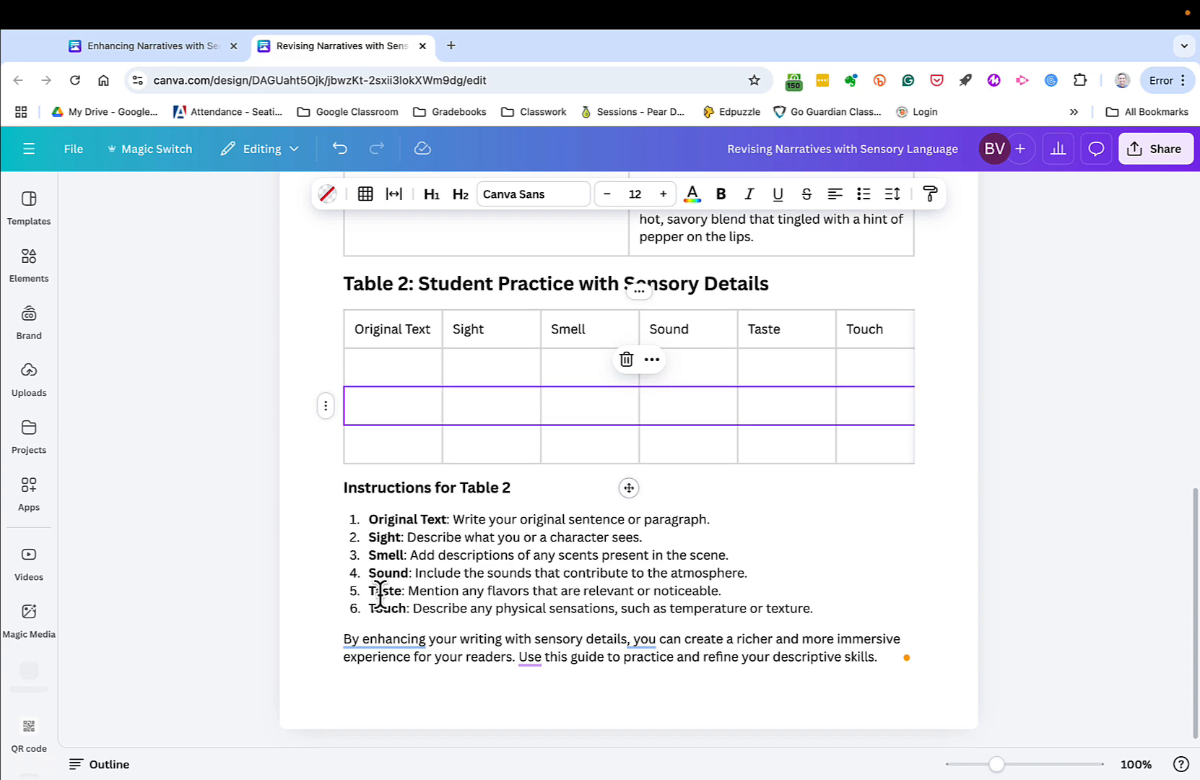
Step: Download the document as a DOCX file in A4 size and save it to the Downloads folder
scroll(380, 599, "up", 7)
scroll(380, 594, "down", 7)
left_click(1135, 151)
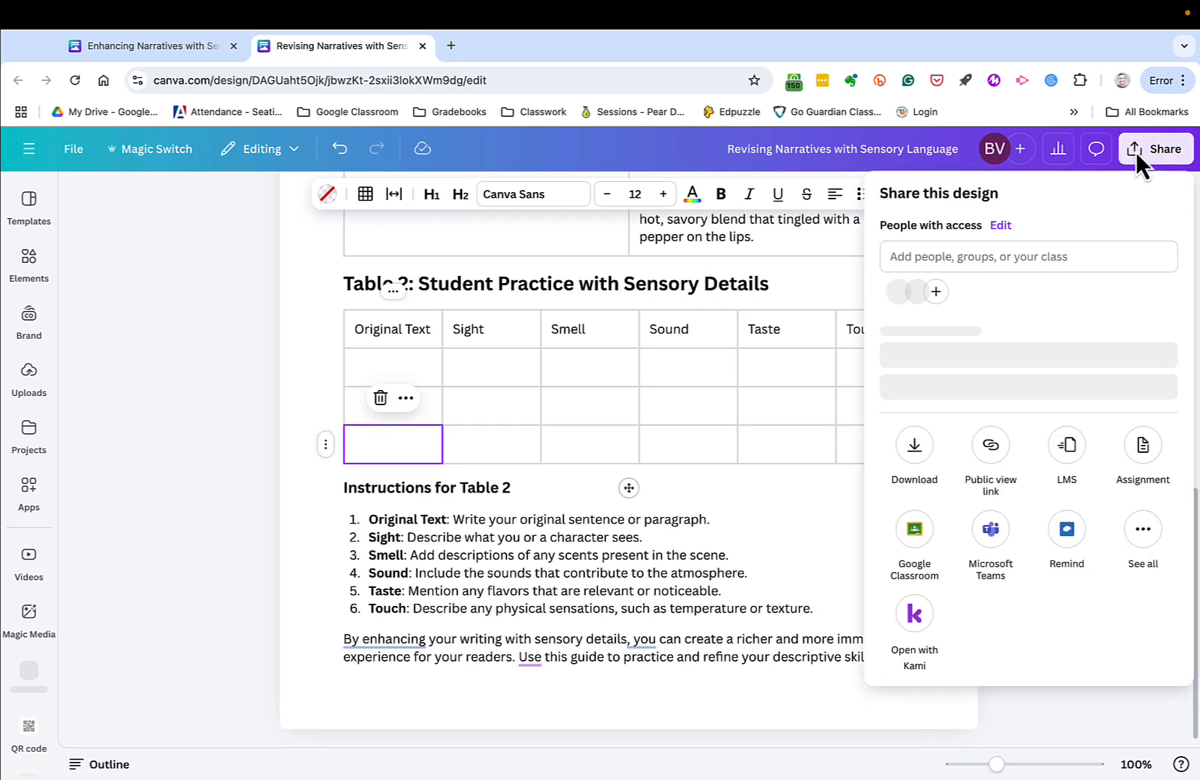
left_click(913, 469)
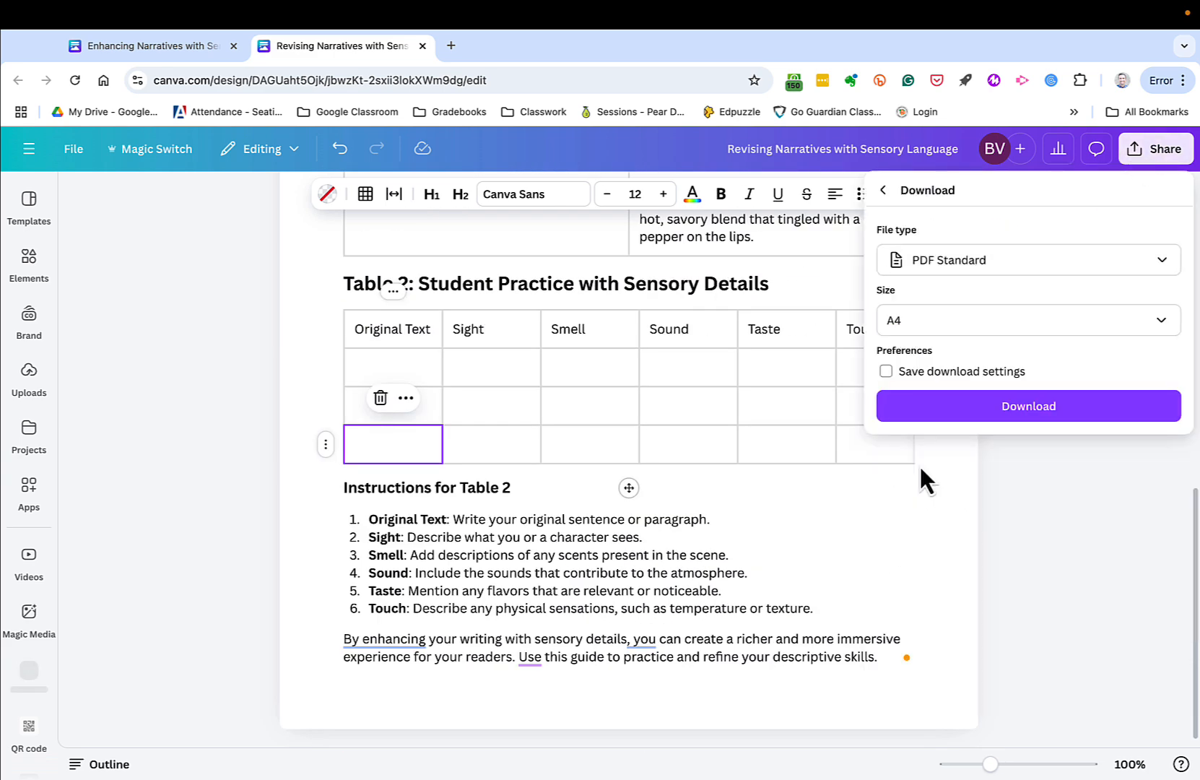
left_click(931, 270)
left_click(949, 365)
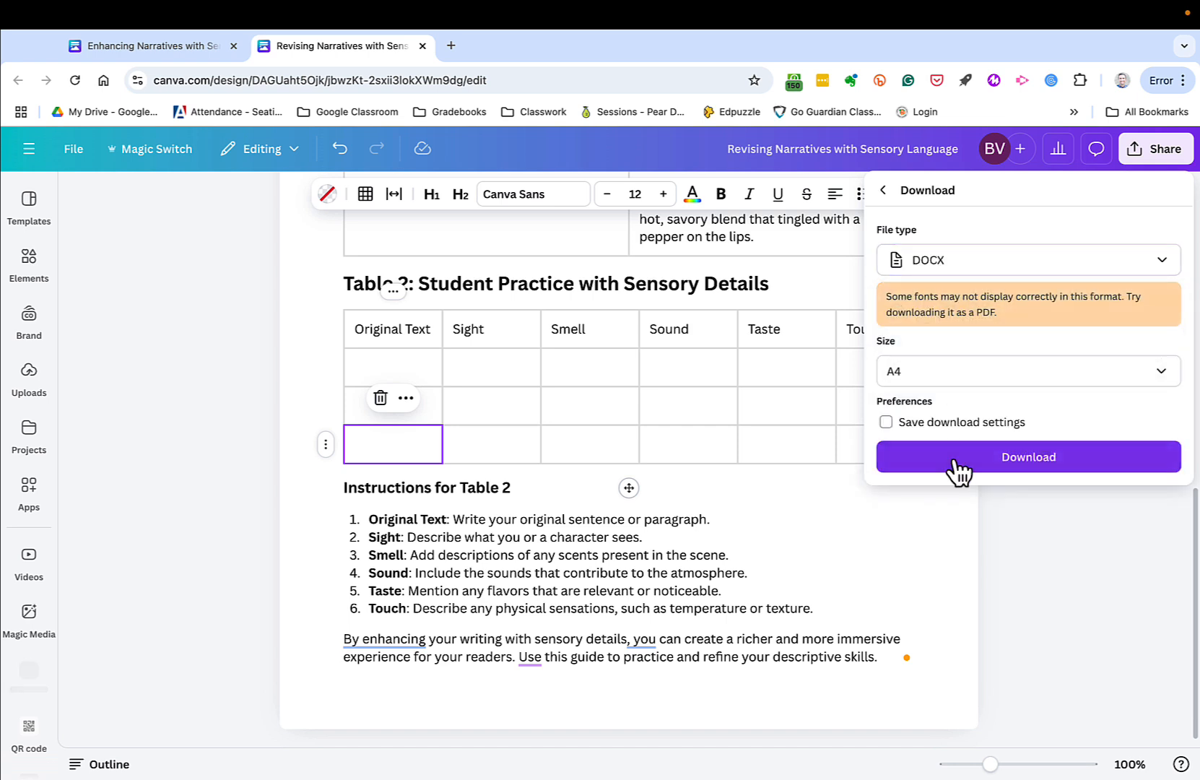
left_click(958, 471)
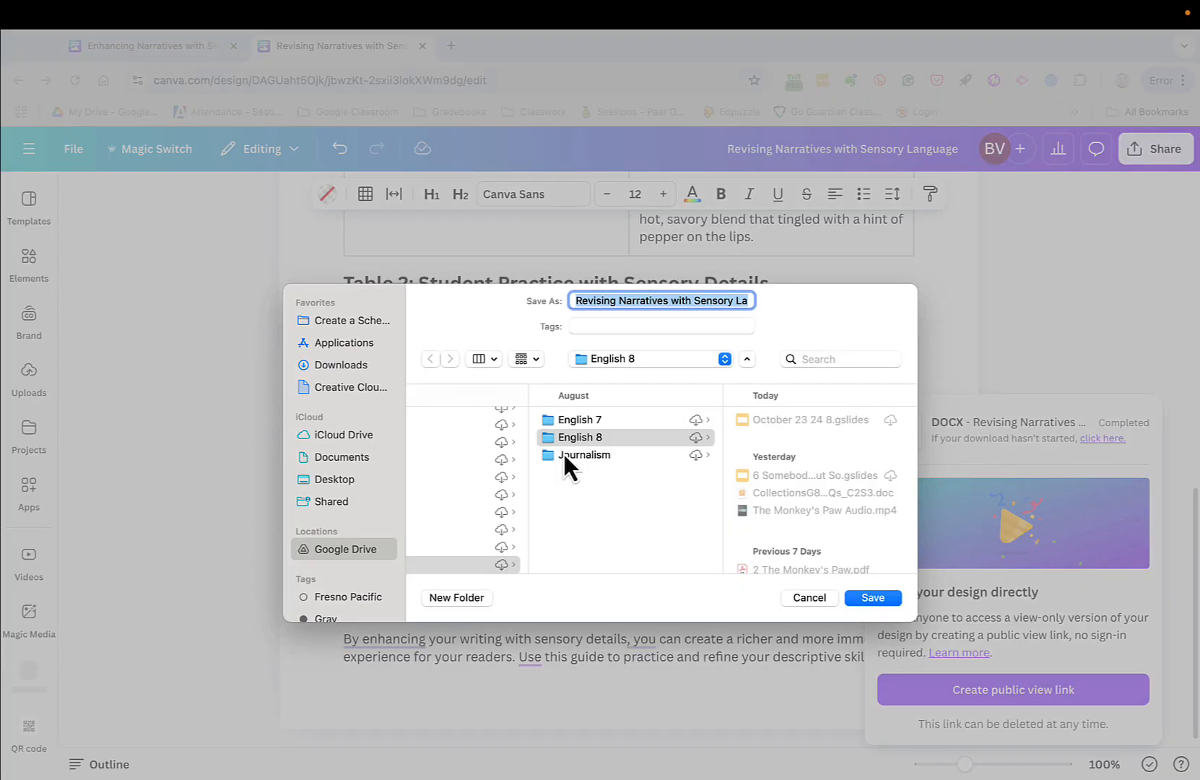
left_click(336, 364)
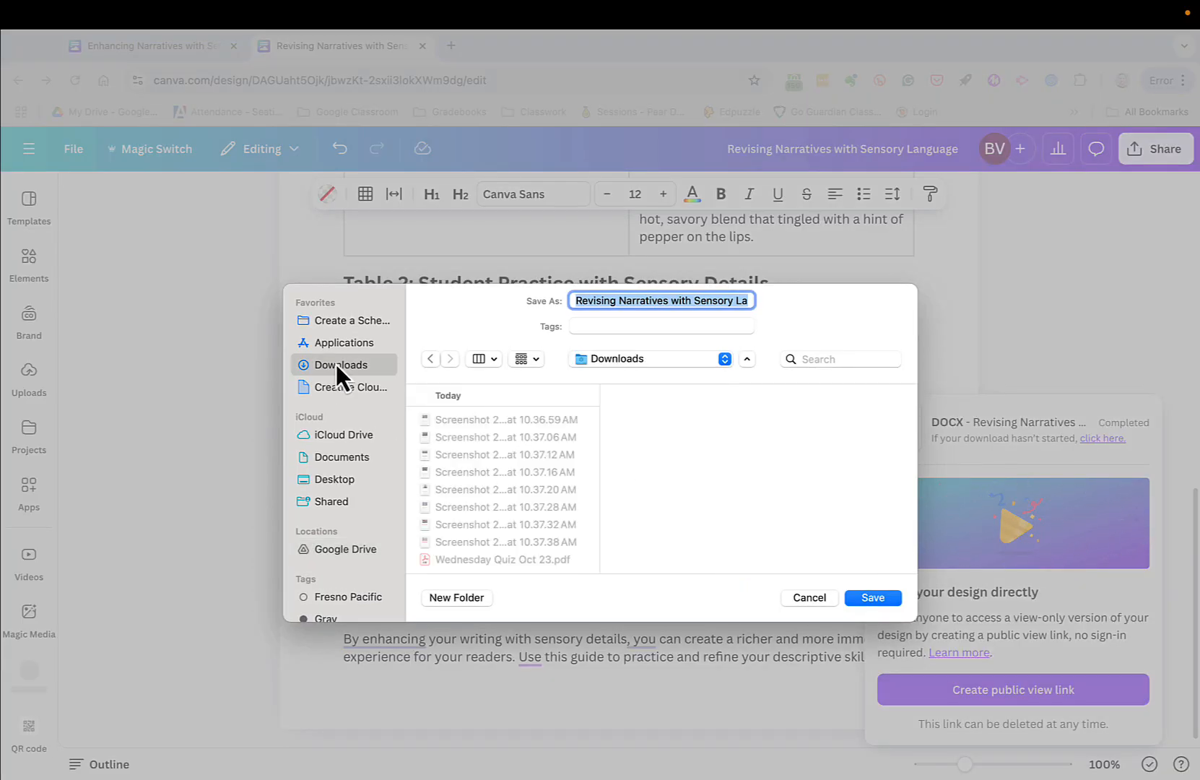
key("Return")
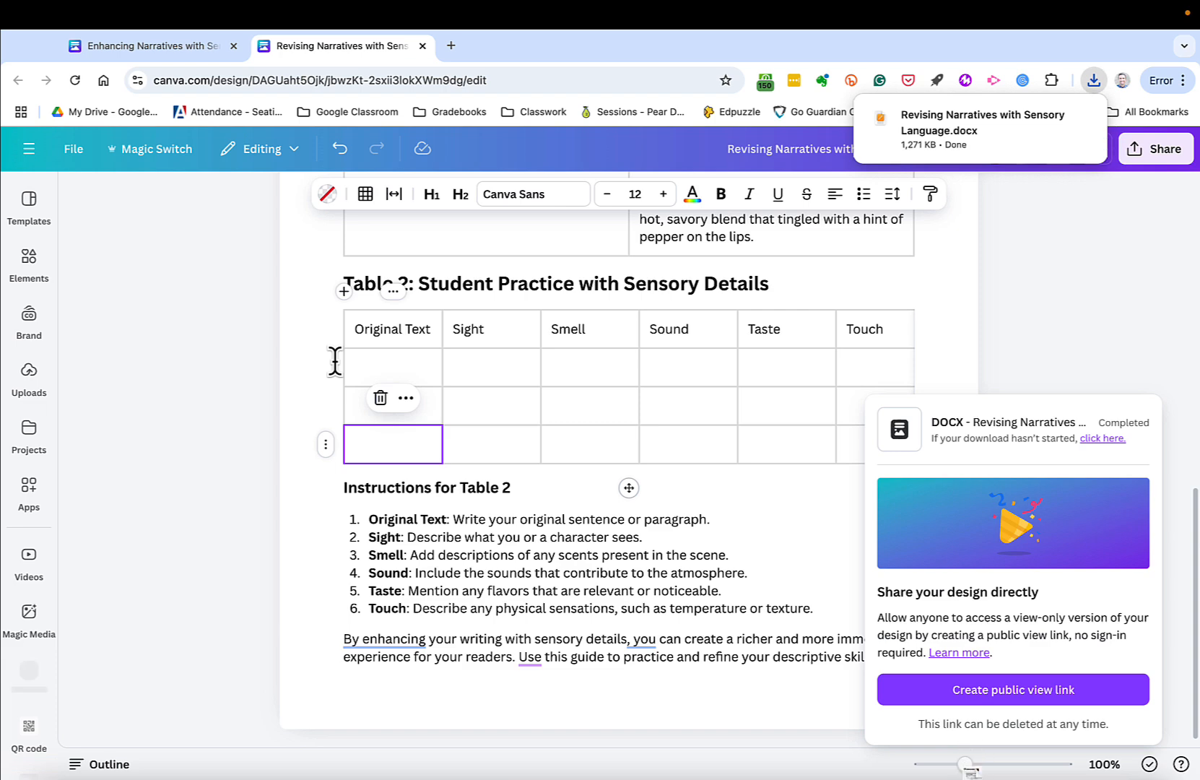
Step: Open Google Drive (drive.google.com/drive/u/0/) in a new browser tab
key("ctrl+t")
type("drive.google.com/drive/u/0/")
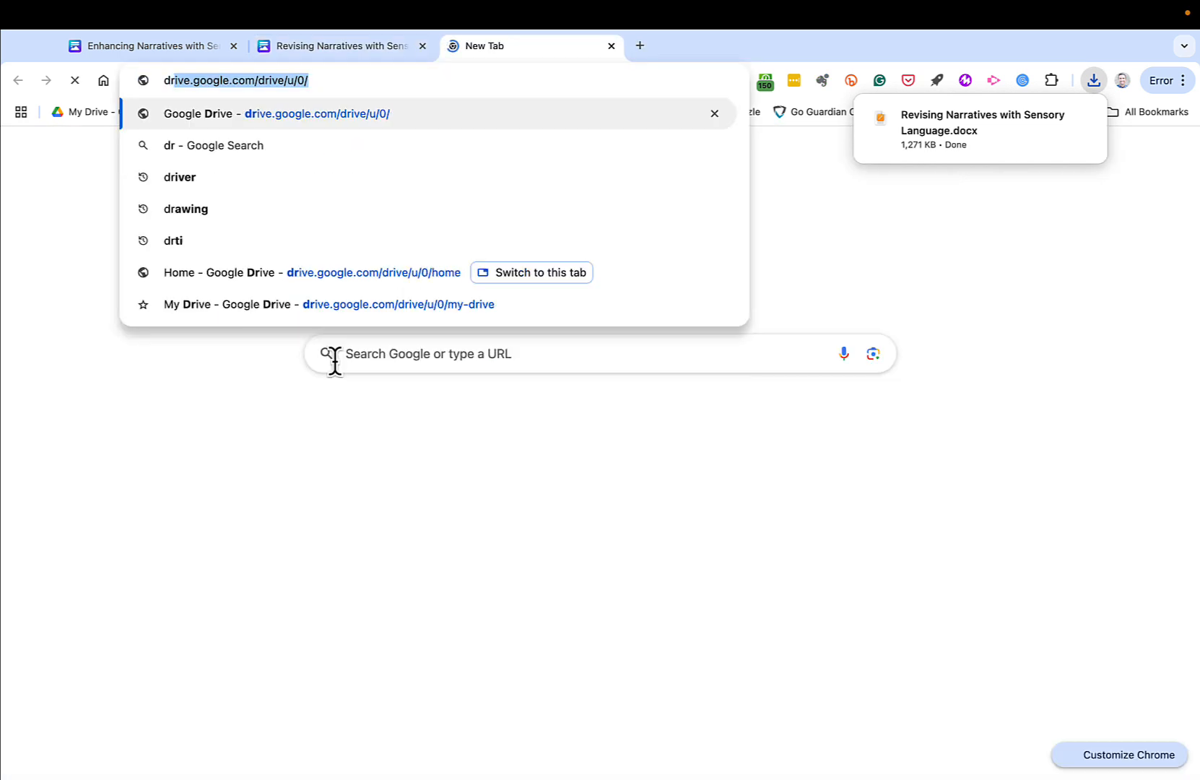
key("Return")
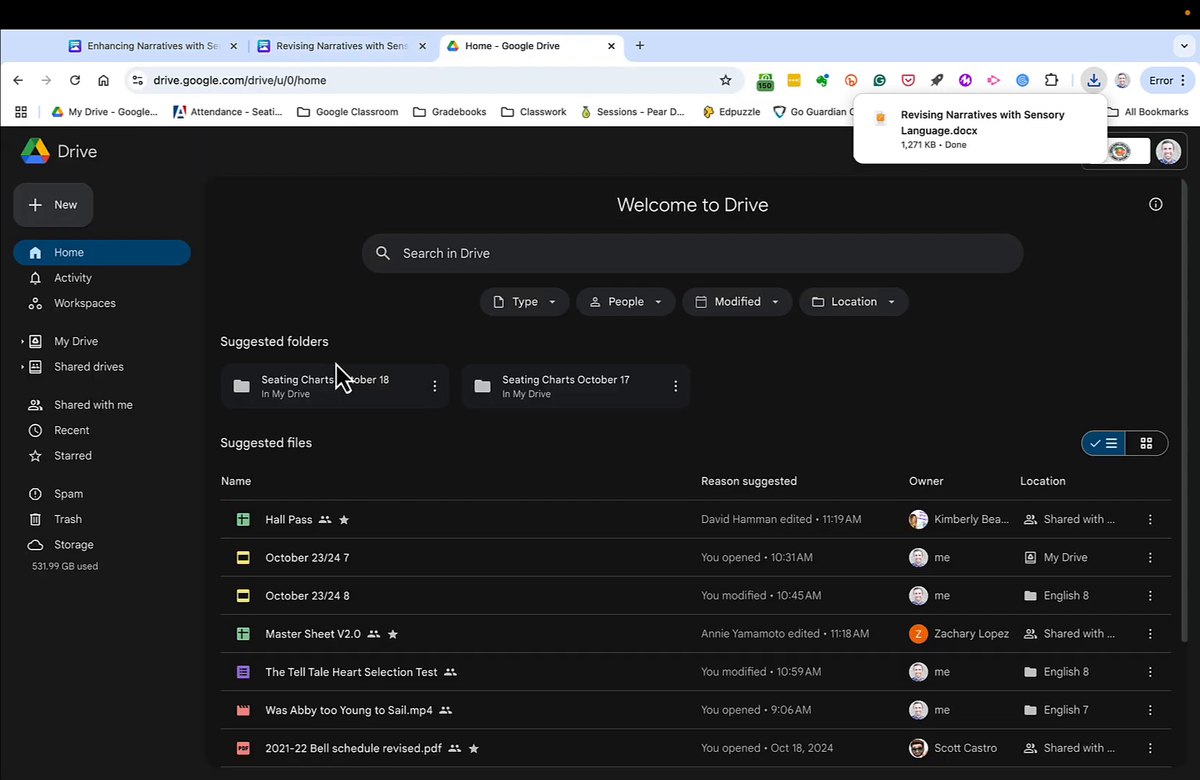
Step: Create a blank Google Docs document from Drive and bring up its dialog for opening a file
left_click(42, 219)
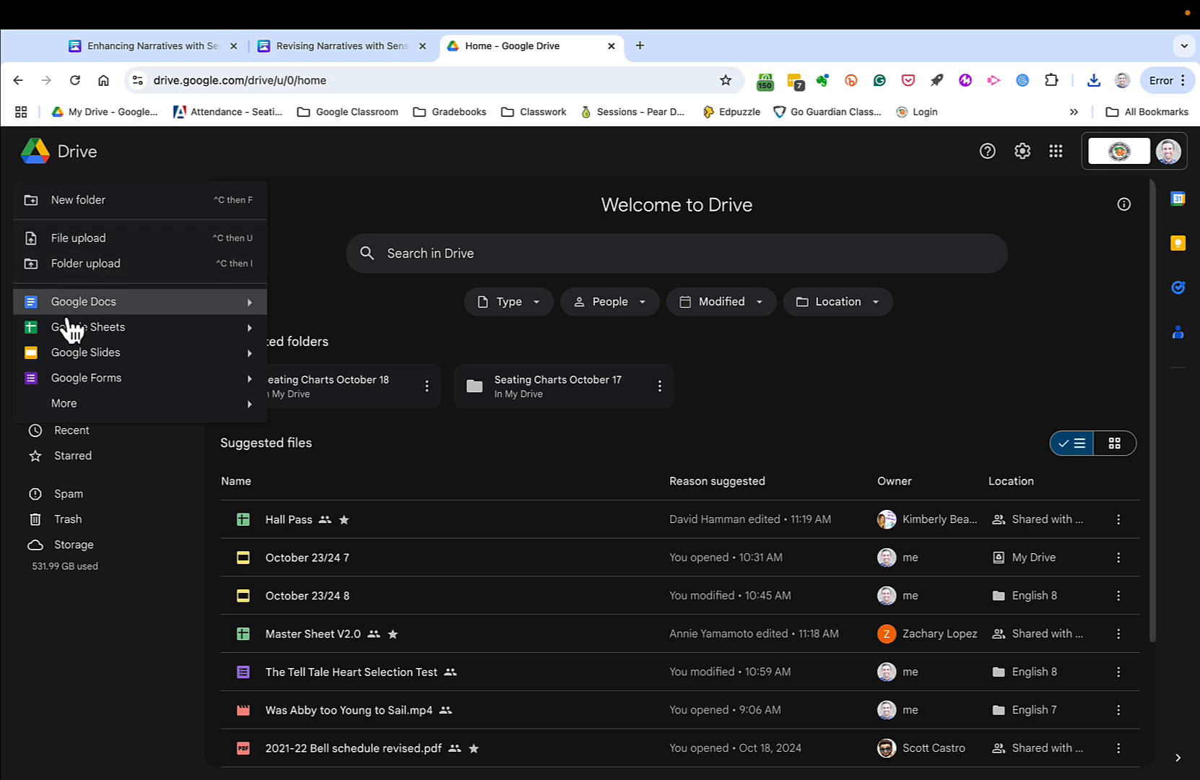
left_click(67, 309)
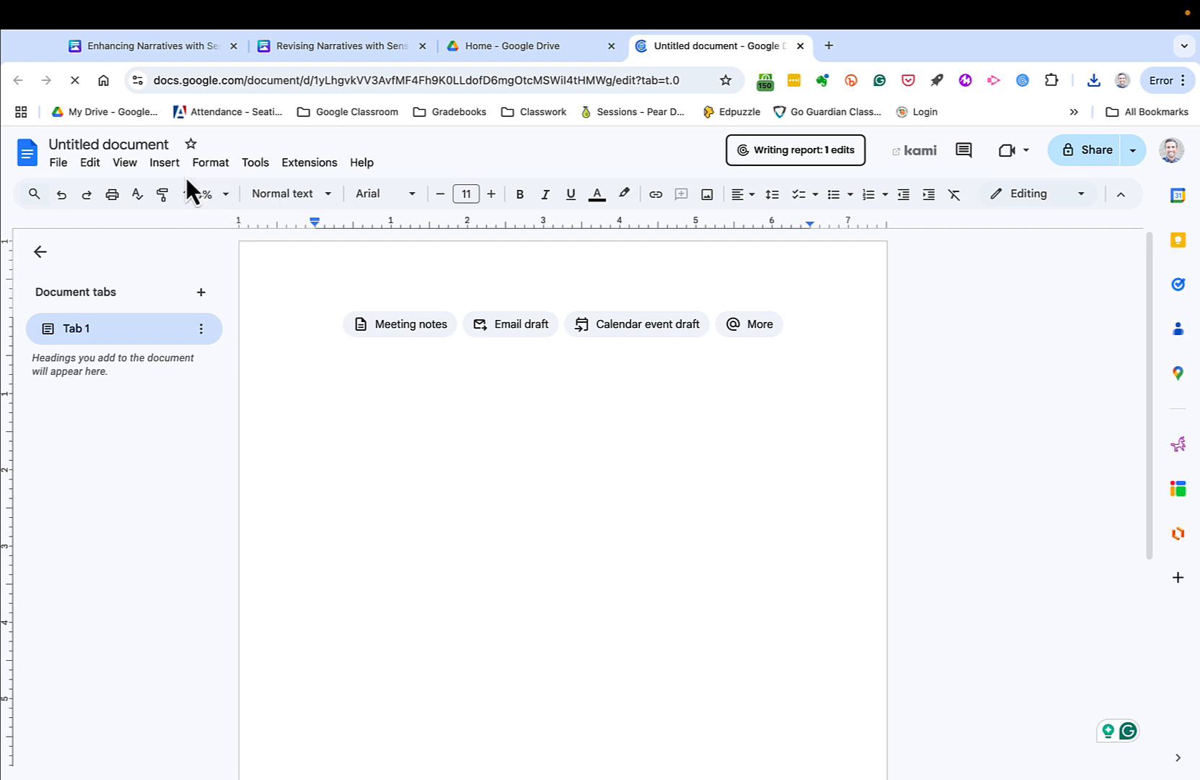
left_click(68, 166)
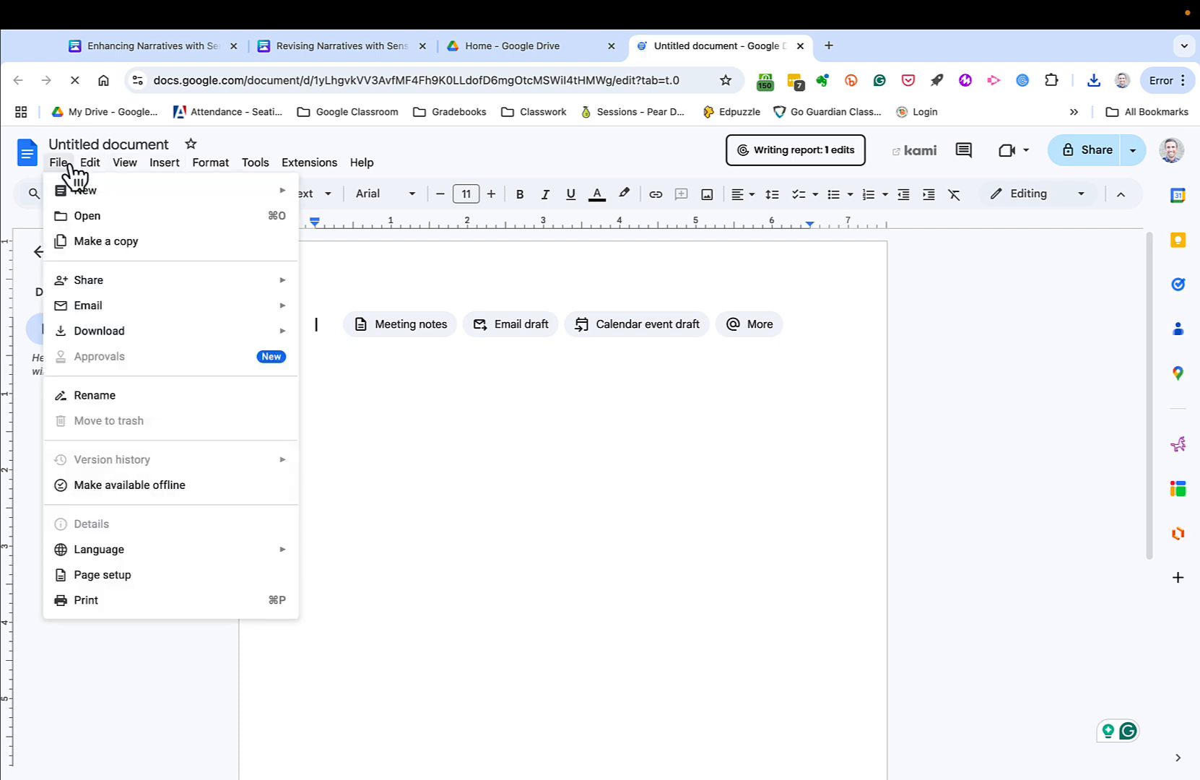
mouse_move(85, 195)
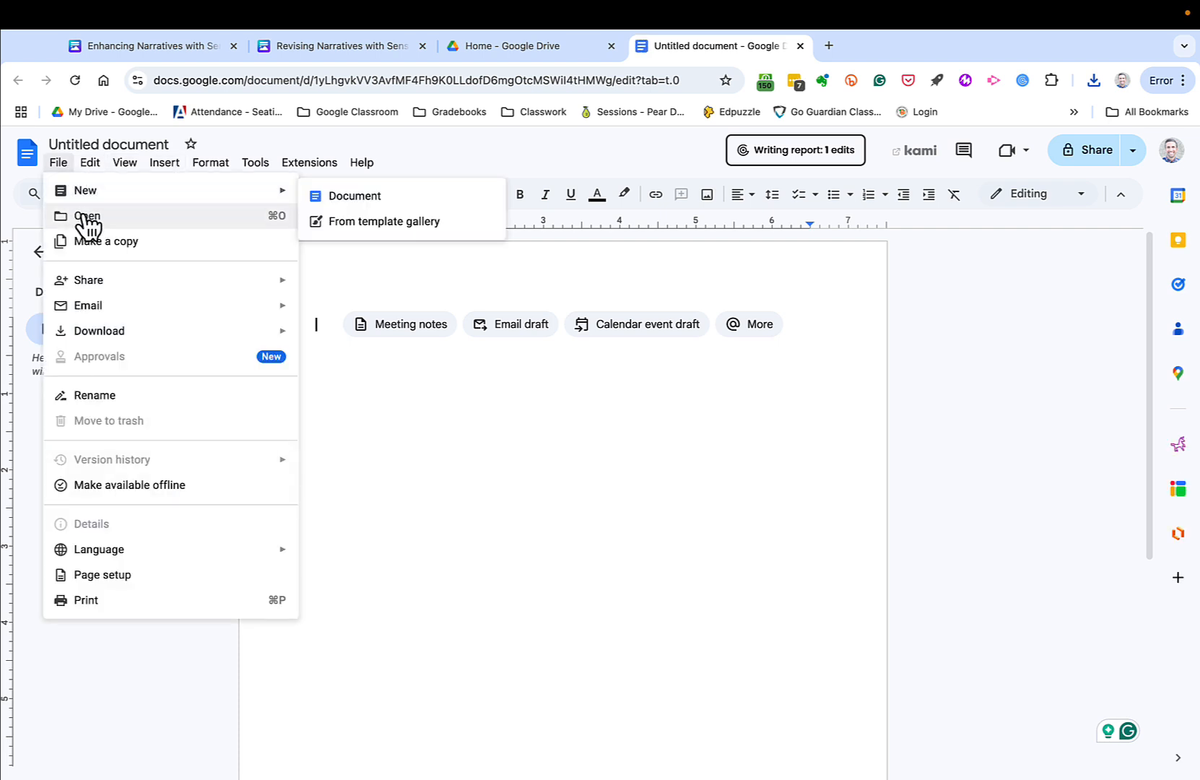
left_click(83, 216)
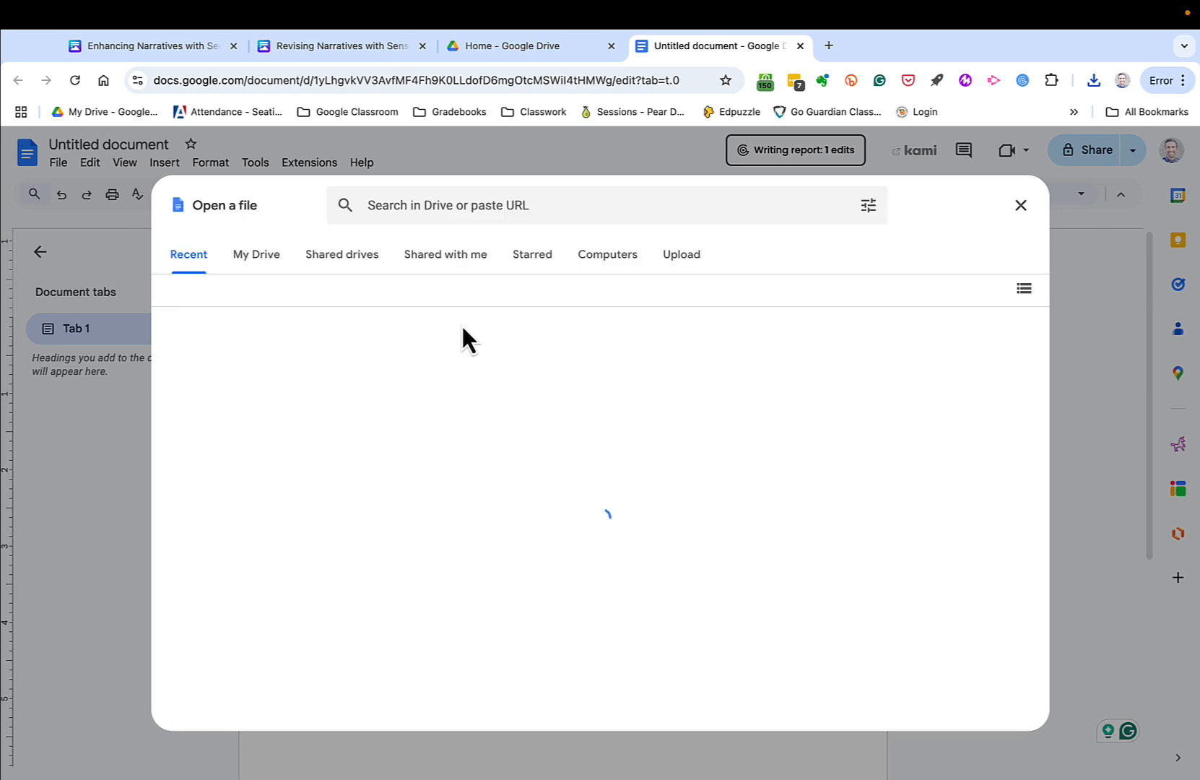
Step: Upload and open "Revising Narratives with Sensory Language.docx" from the Downloads folder
left_click(690, 261)
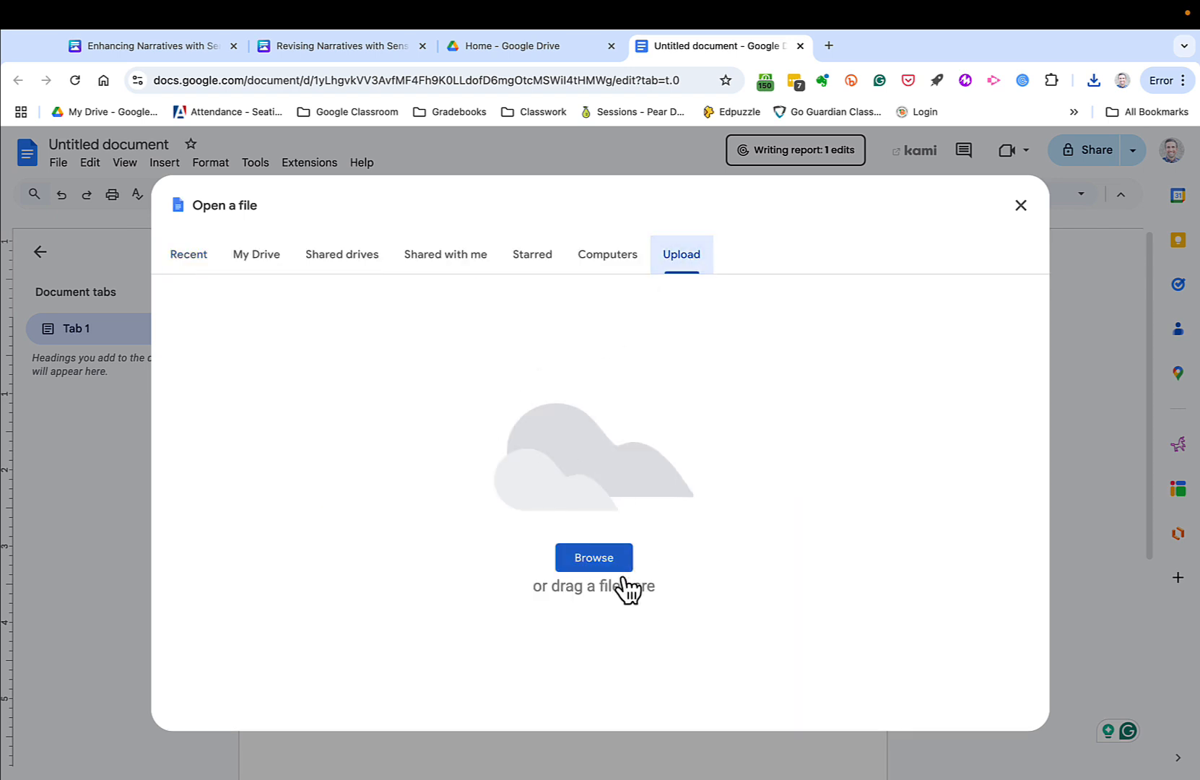
left_click(602, 561)
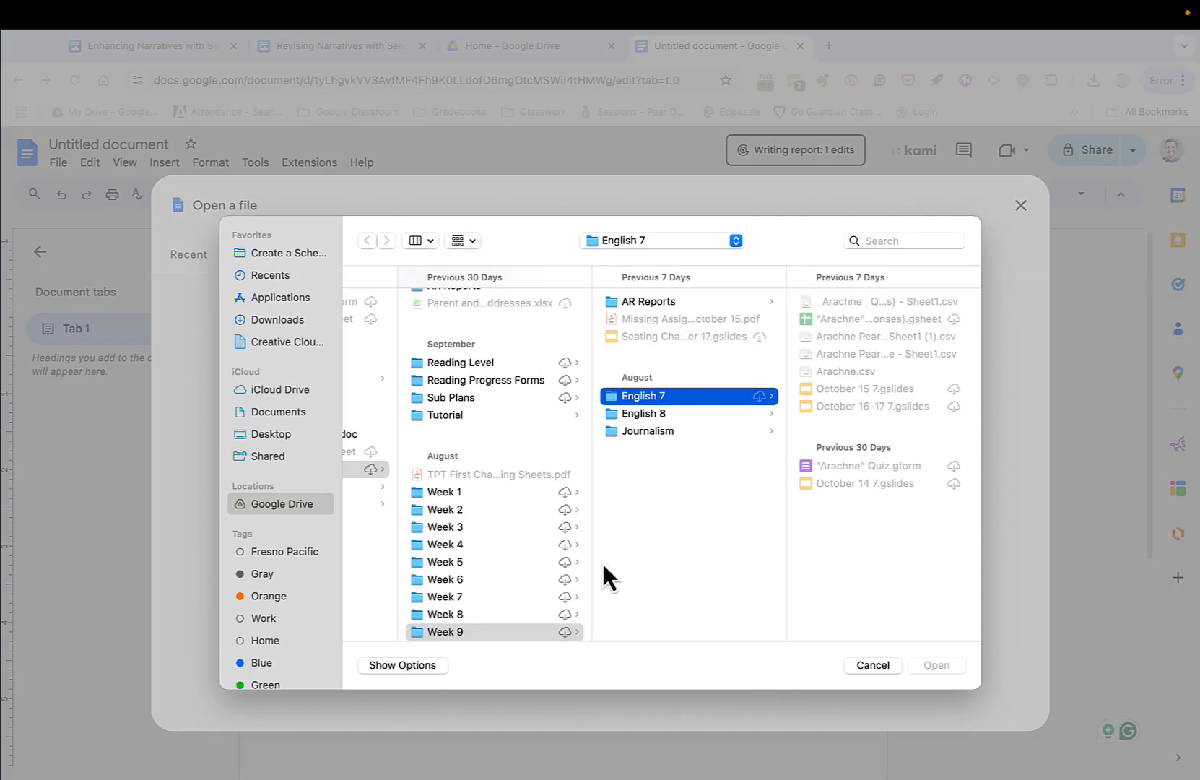
left_click(258, 320)
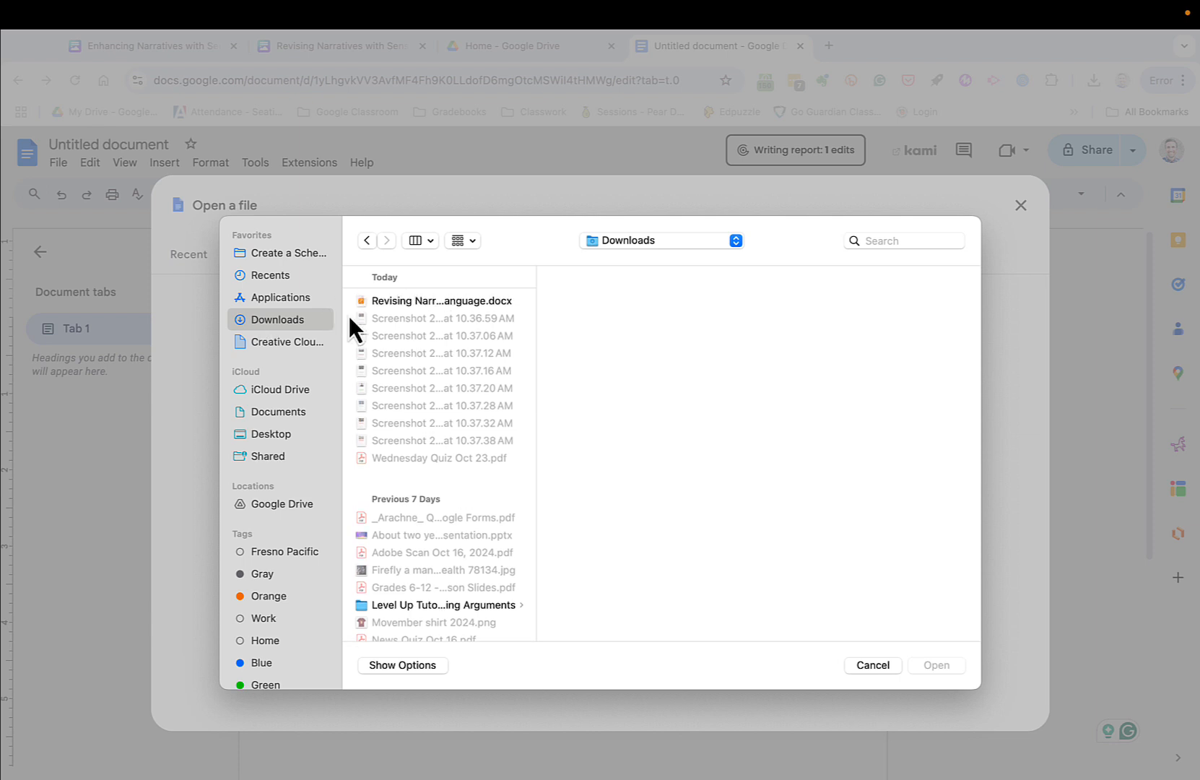
double_click(392, 300)
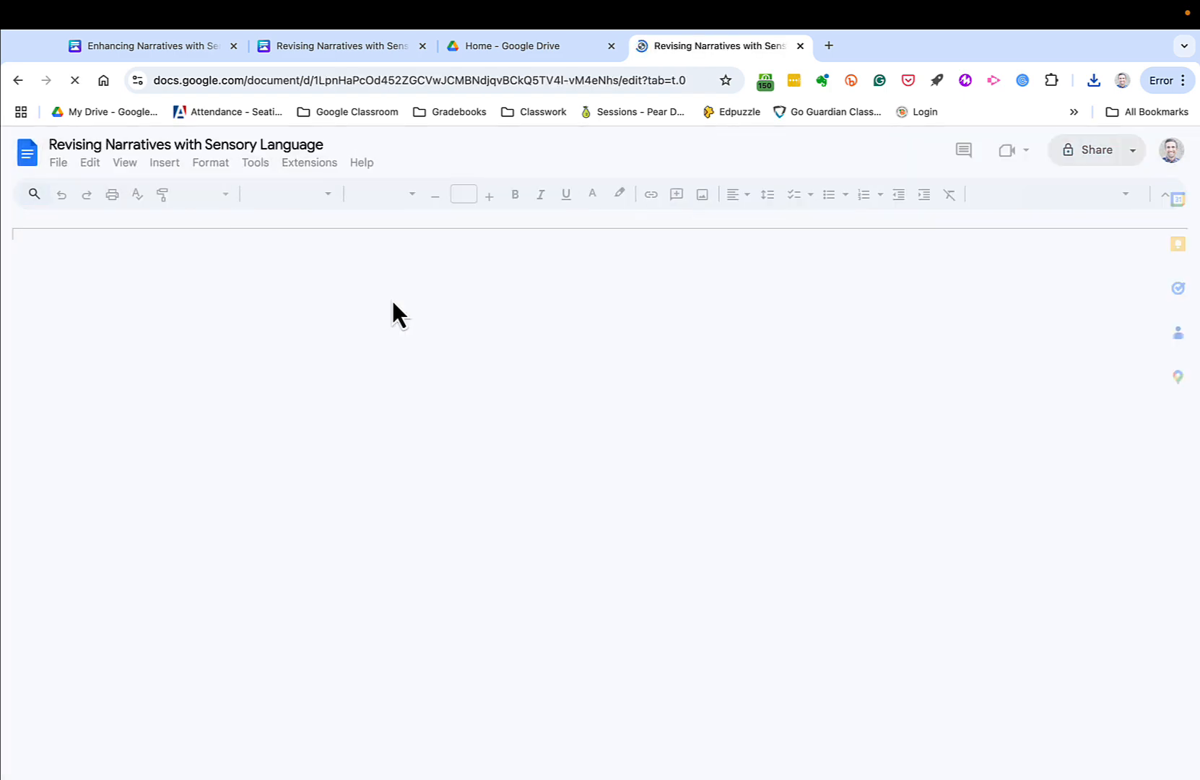
Step: Insert a page break before the heading "Table 2: Student Practice with Sensory Details"
scroll(443, 440, "down", 5)
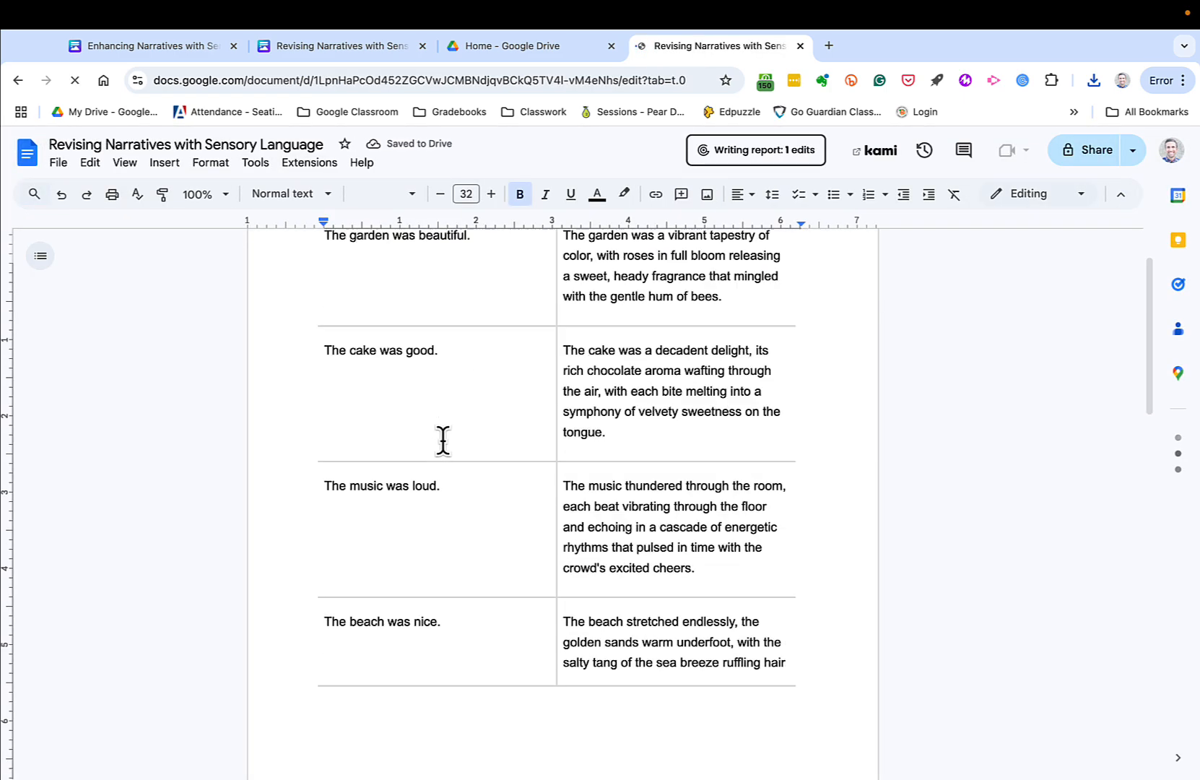
scroll(443, 440, "down", 10)
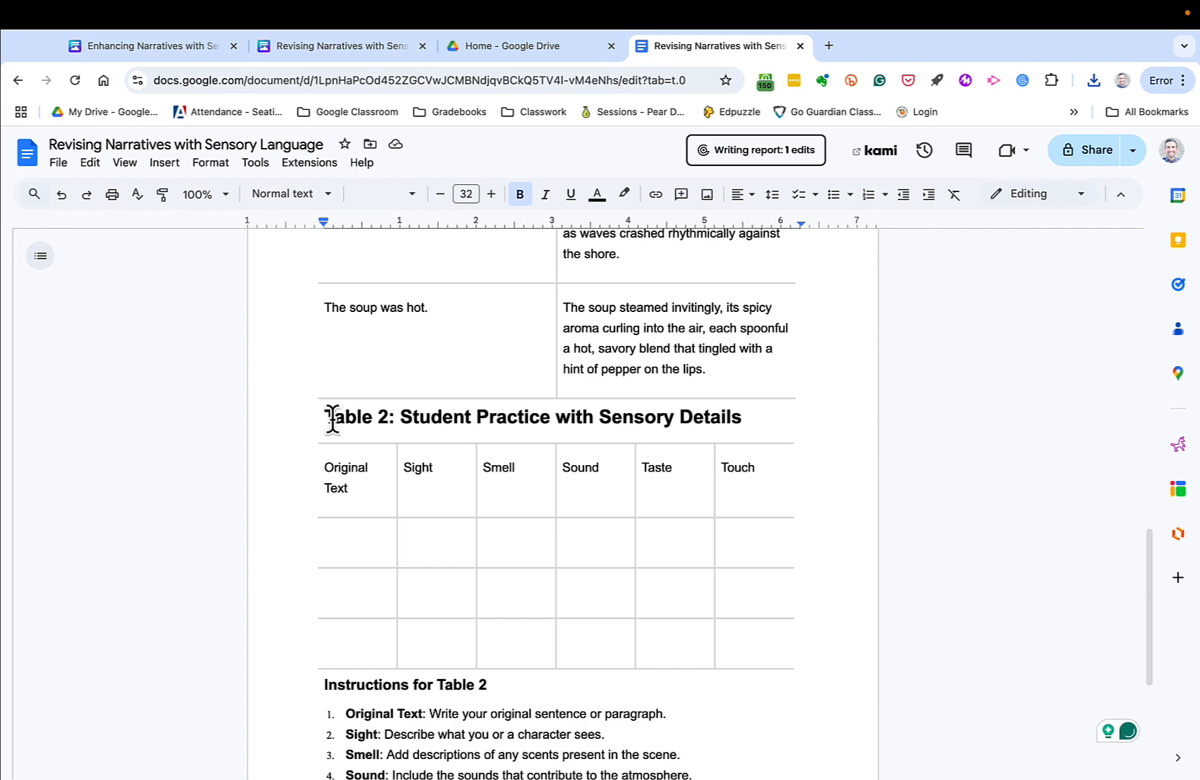
left_click(325, 416)
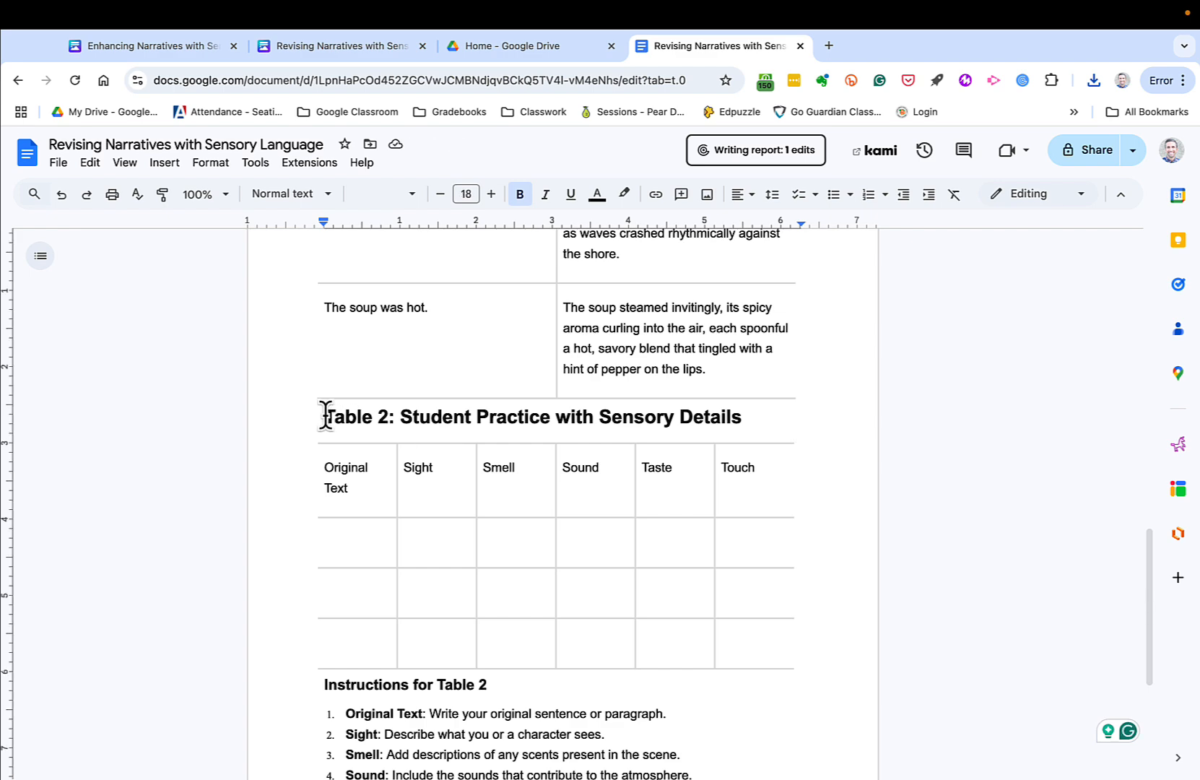
key("ctrl+Return")
Step: Delete the word "Student" from the Table 2 heading so it reads "Table 2: Practice with Sensory Details"
scroll(325, 417, "up", 12)
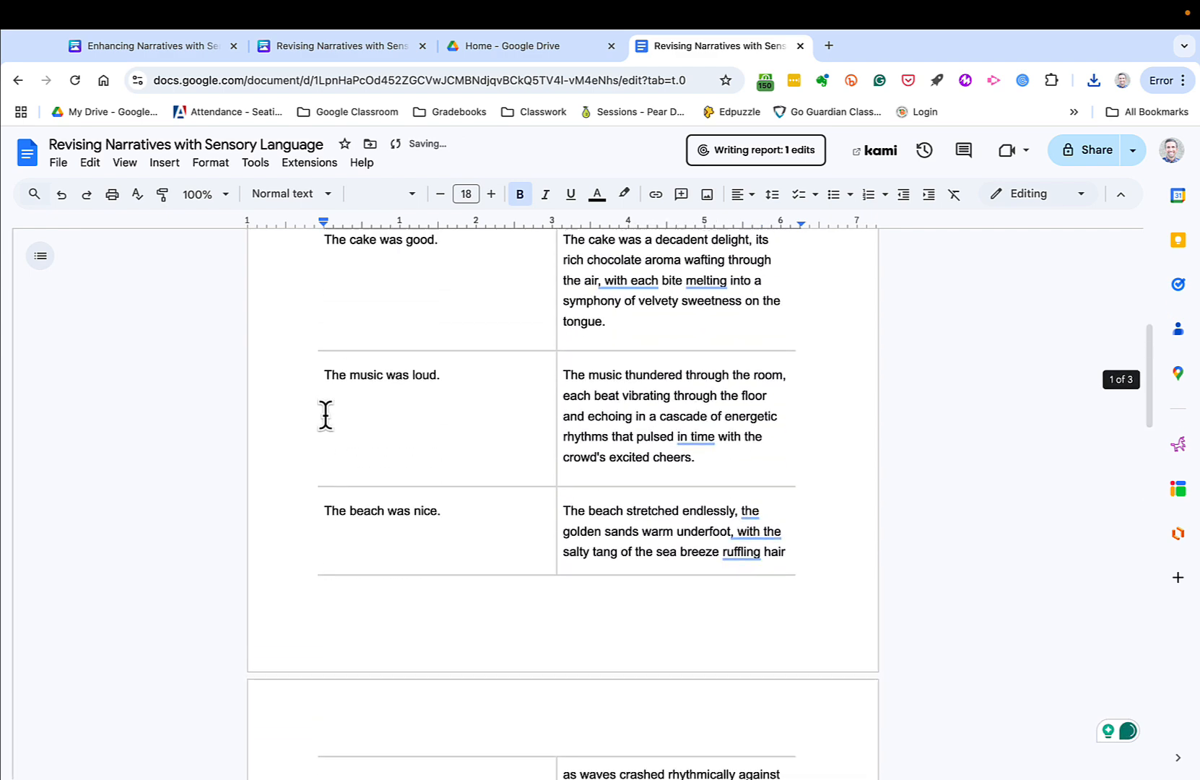
scroll(325, 416, "up", 7)
scroll(325, 416, "down", 12)
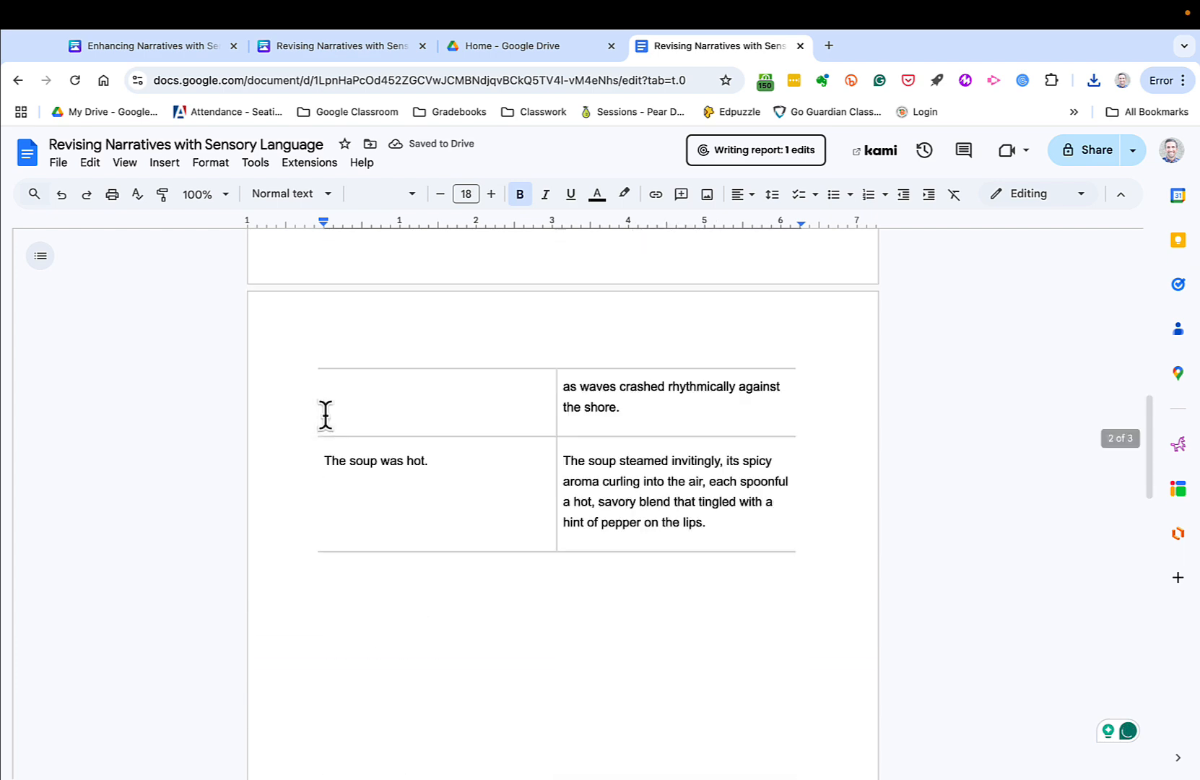
scroll(325, 416, "down", 10)
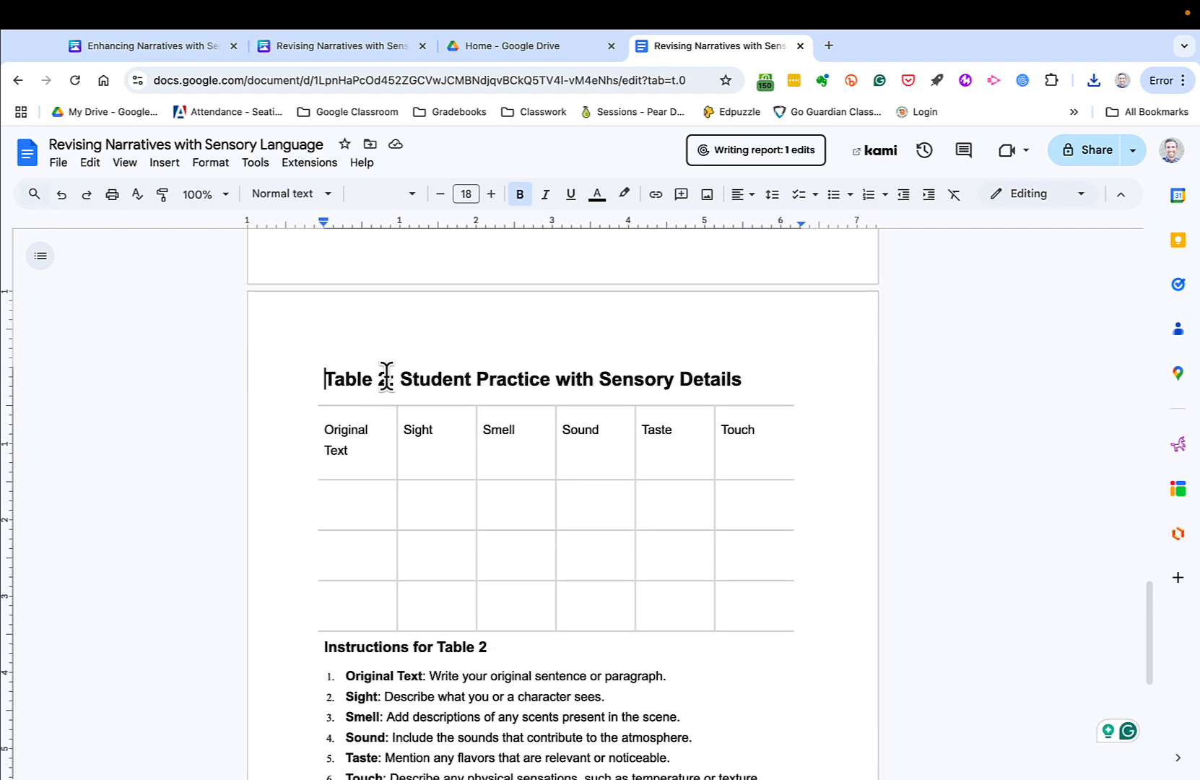
double_click(417, 379)
key("BackSpace")
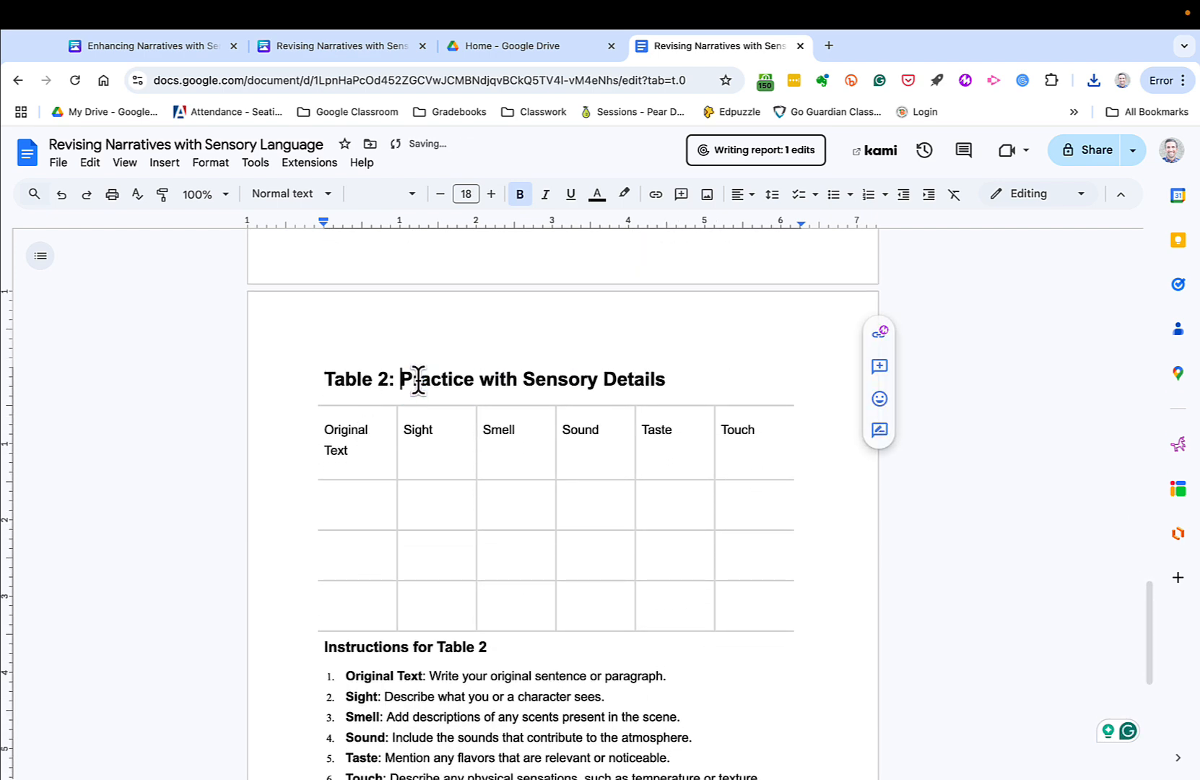
Step: Review the instructions and closing paragraph below Table 2, and return to the document's title
scroll(443, 437, "down", 3)
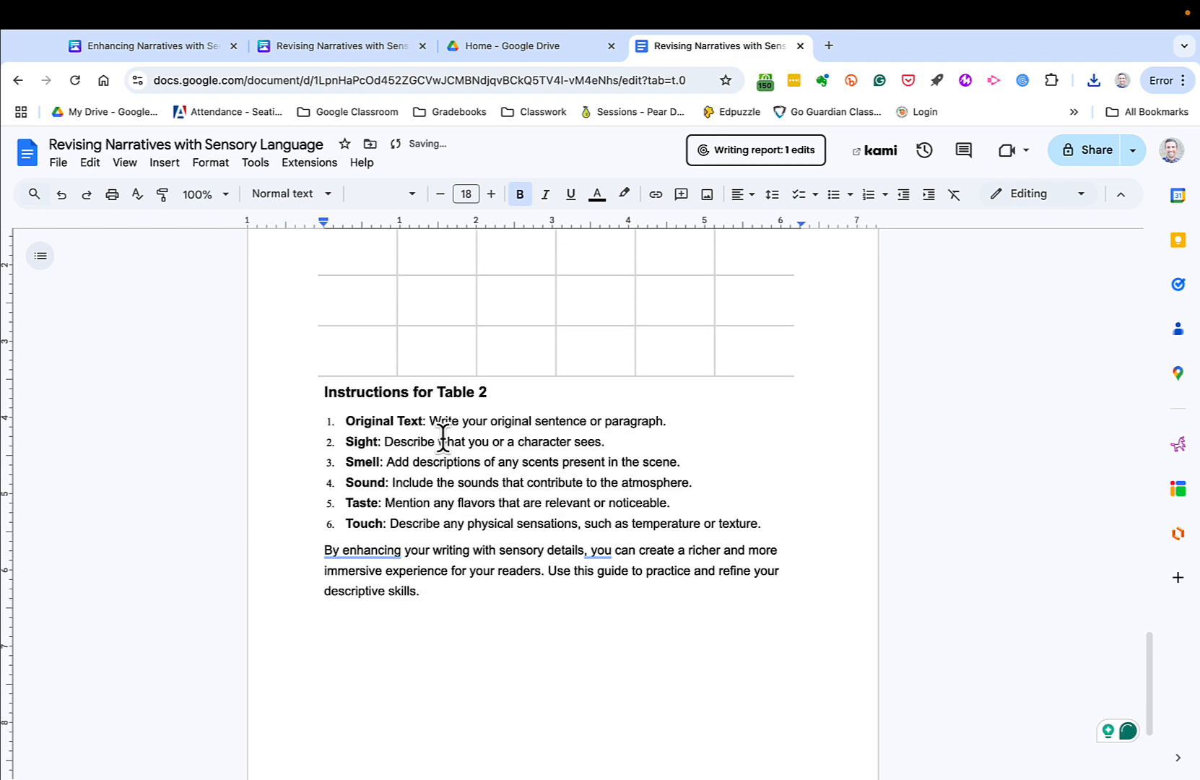
scroll(442, 438, "down", 2)
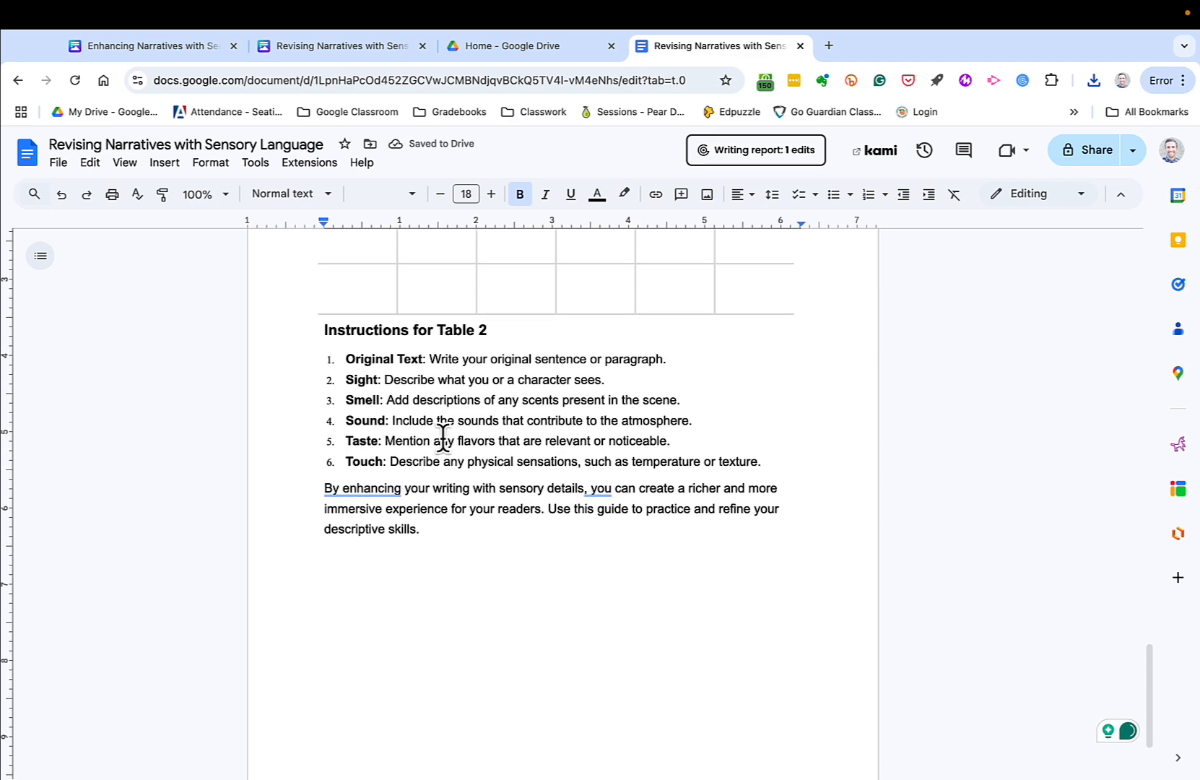
scroll(443, 435, "down", 5)
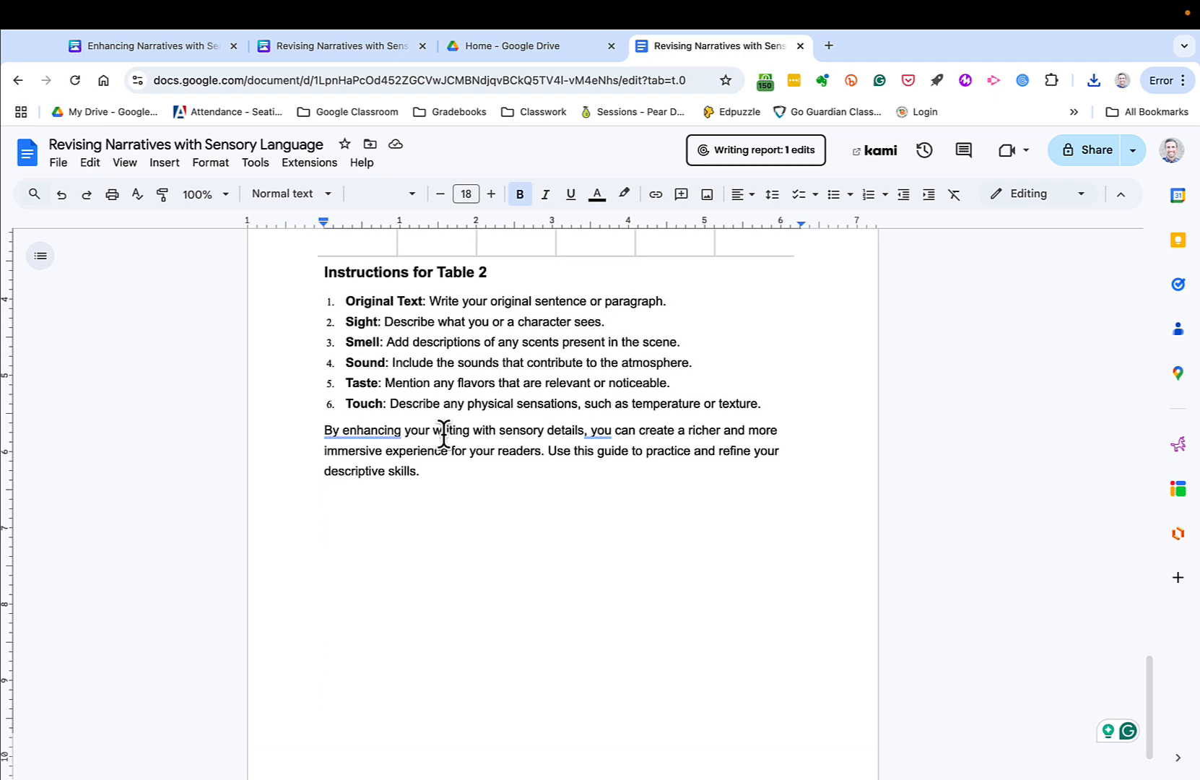
scroll(443, 434, "up", 20)
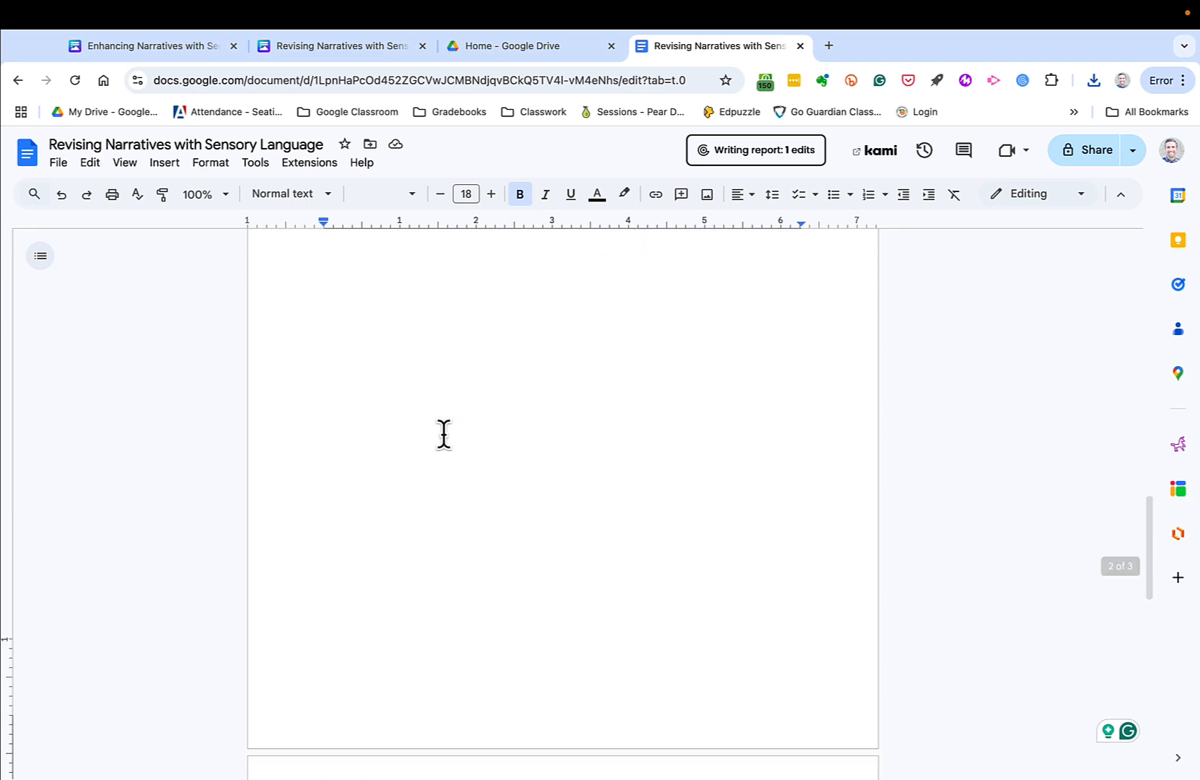
scroll(444, 434, "up", 1)
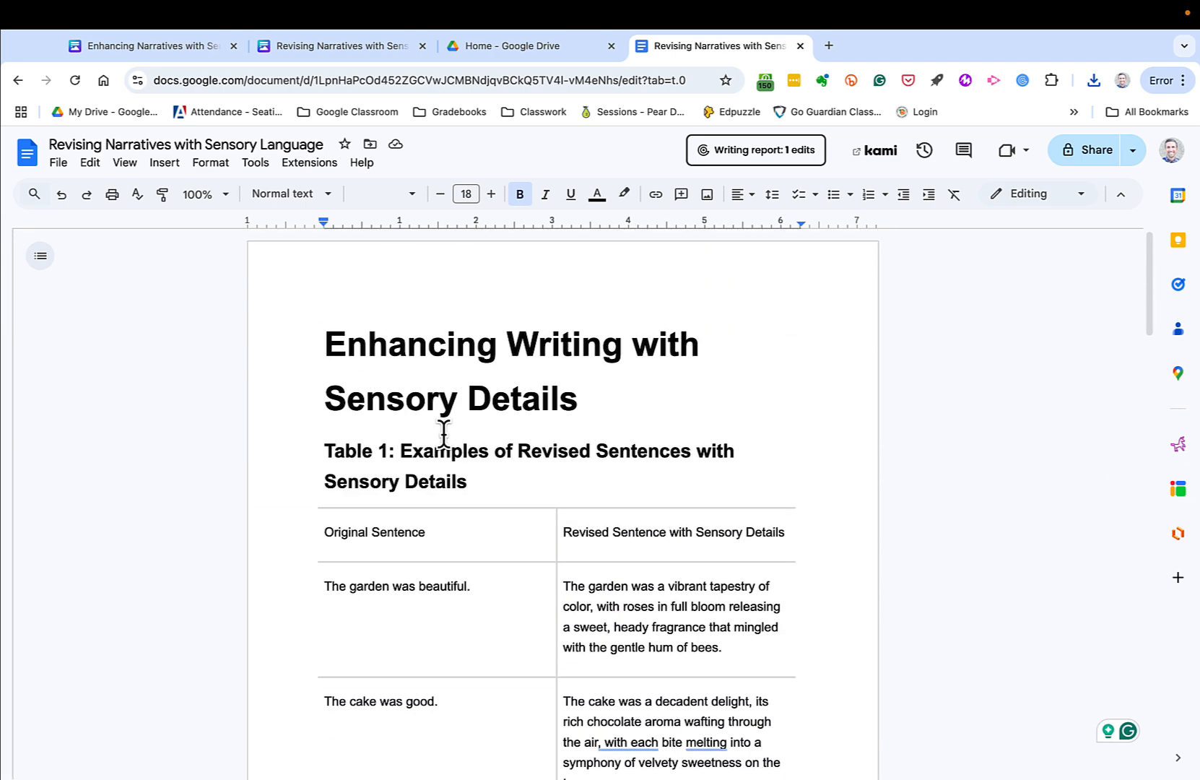